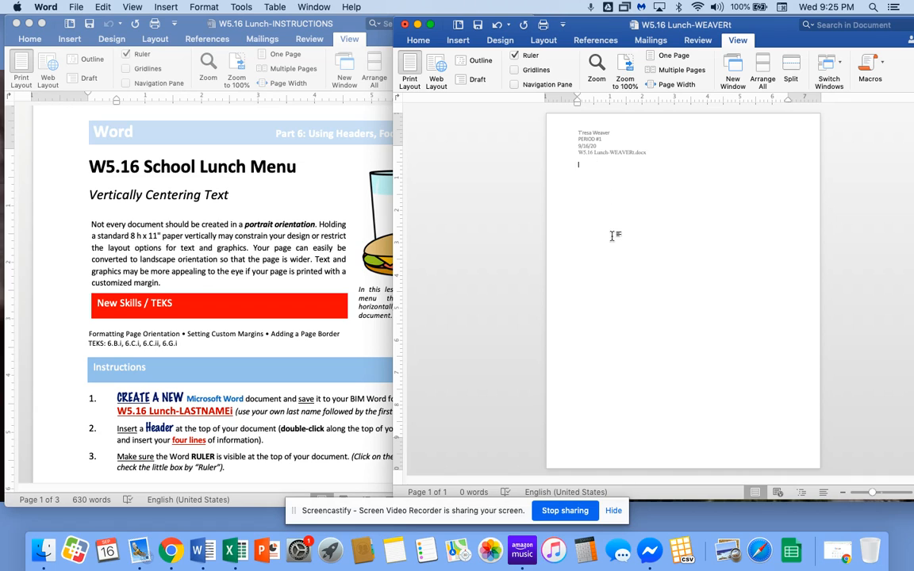
- Review instructions 1 to 6 in the instructions document and shift its window so more of the blank lunch document shows beside it
click(555, 168)
scroll(254, 423, down, 1)
scroll(254, 422, down, 3)
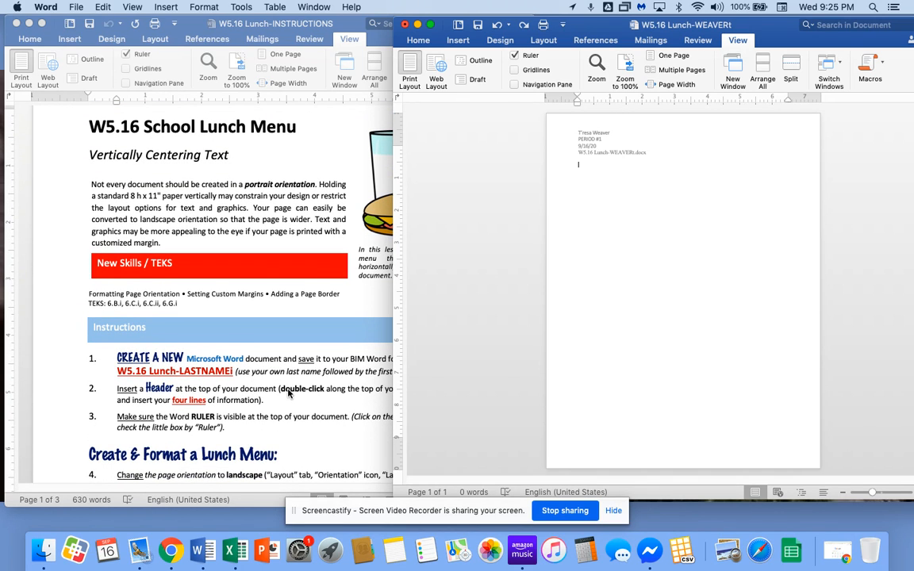
click(289, 400)
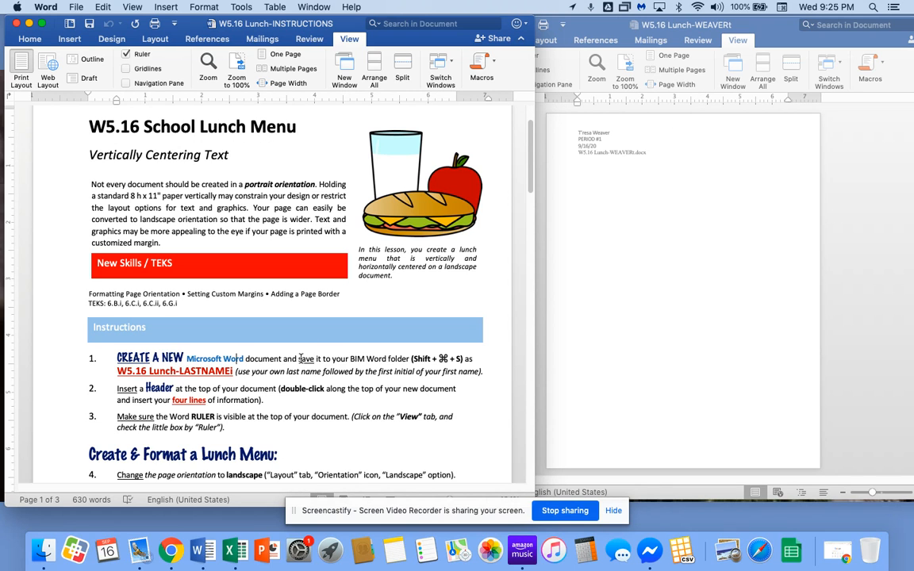
scroll(302, 359, down, 5)
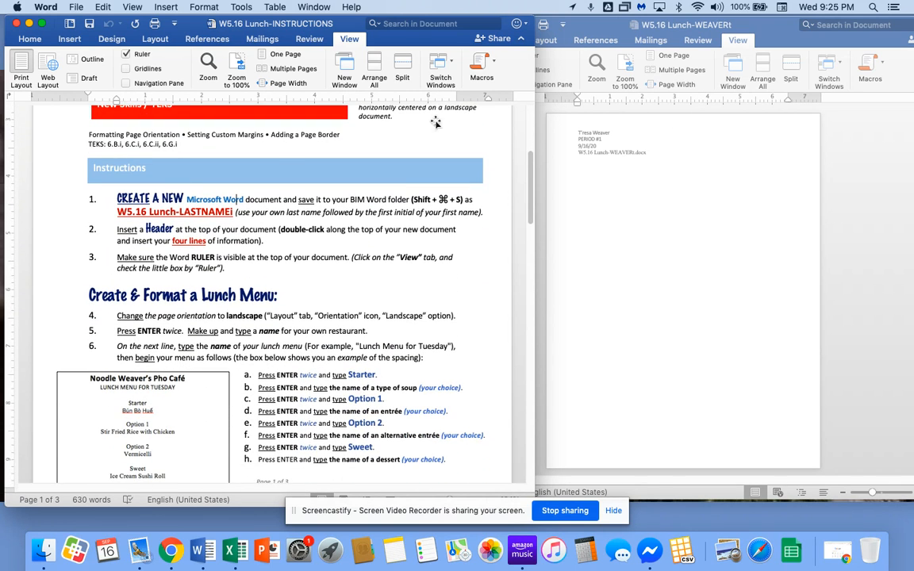
drag(423, 38, 362, 38)
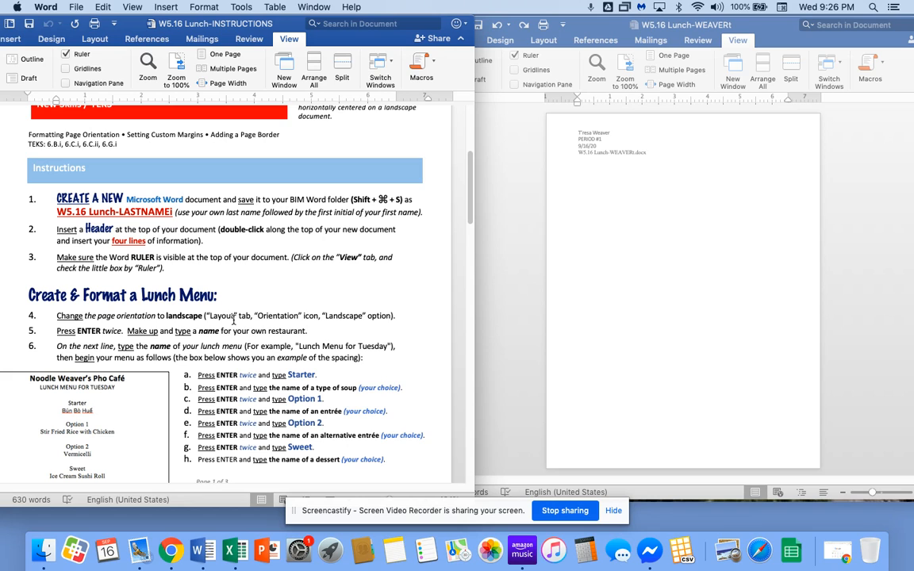
- Change the page orientation of the blank lunch document to landscape
click(646, 206)
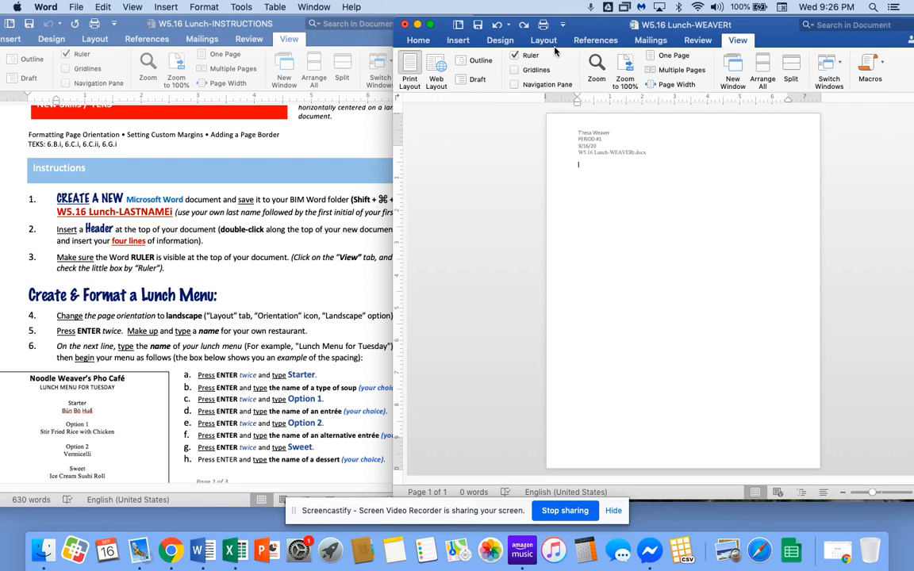
click(546, 41)
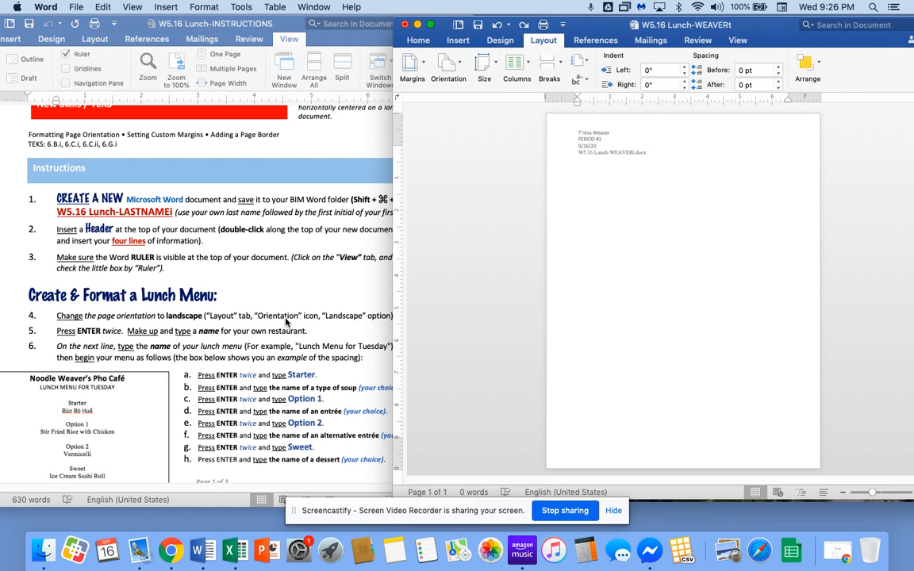
click(448, 65)
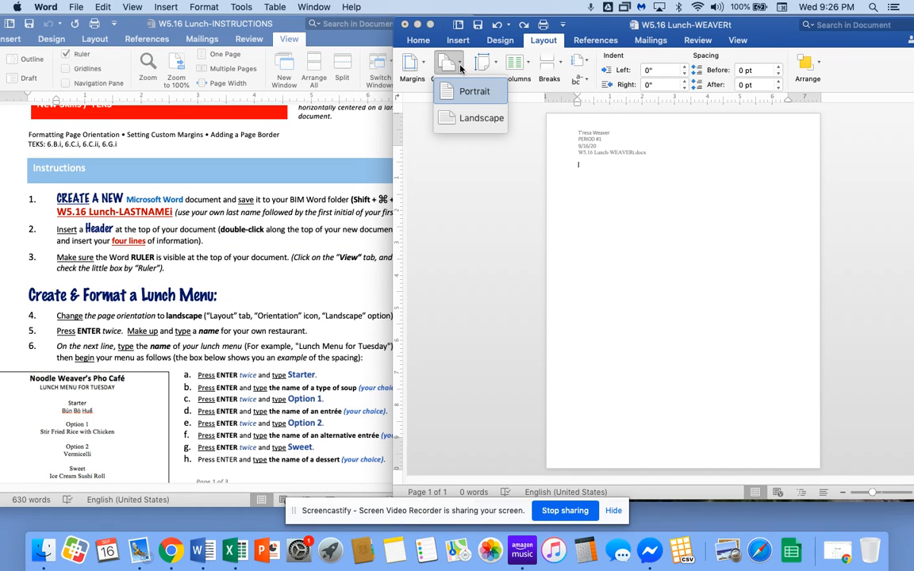
click(466, 121)
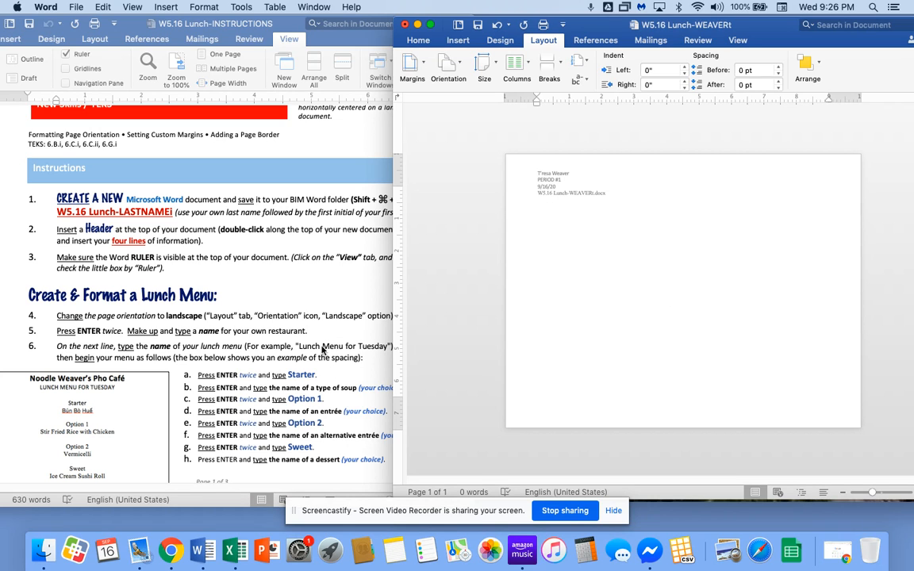
- Fit the lunch document to page width and resize its window to sit beside the instructions
click(297, 304)
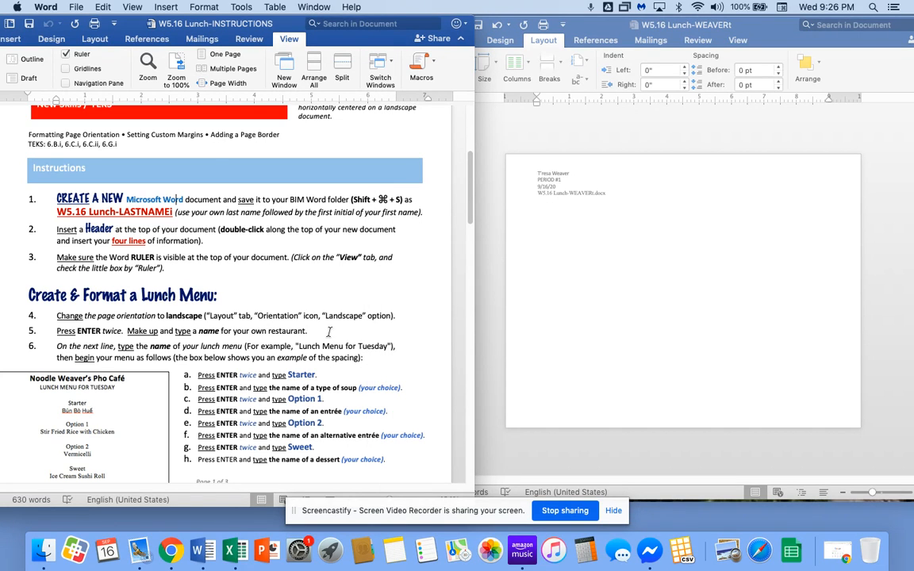
click(596, 259)
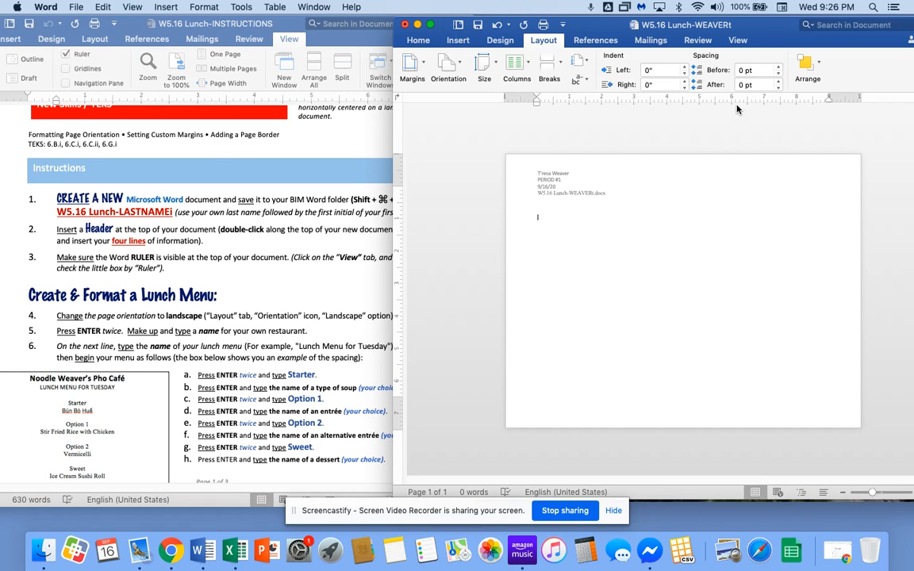
click(737, 40)
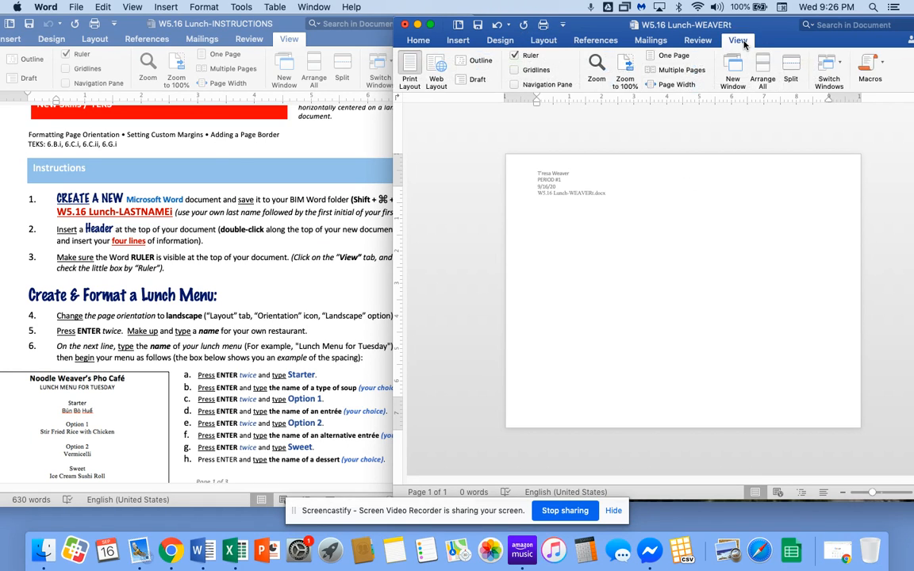
click(687, 86)
double_click(702, 25)
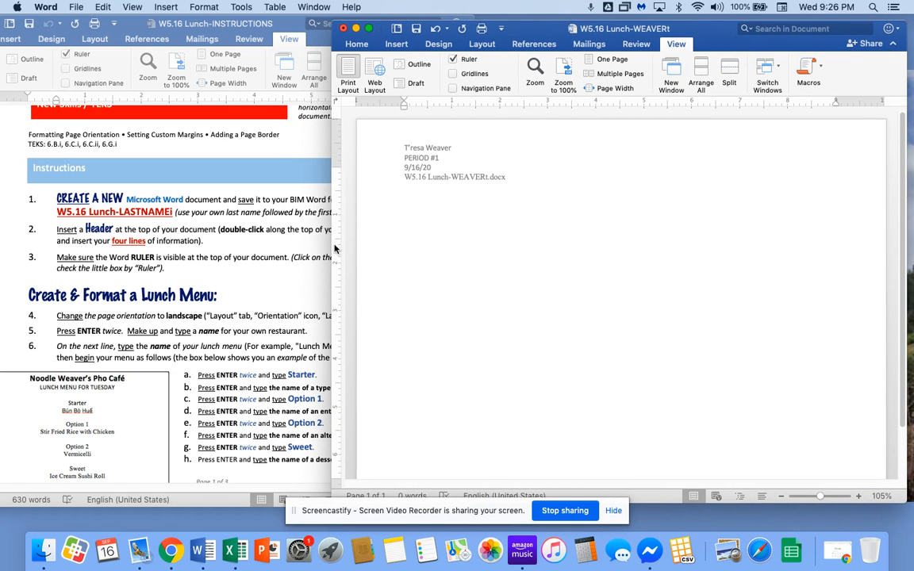
drag(329, 248, 403, 249)
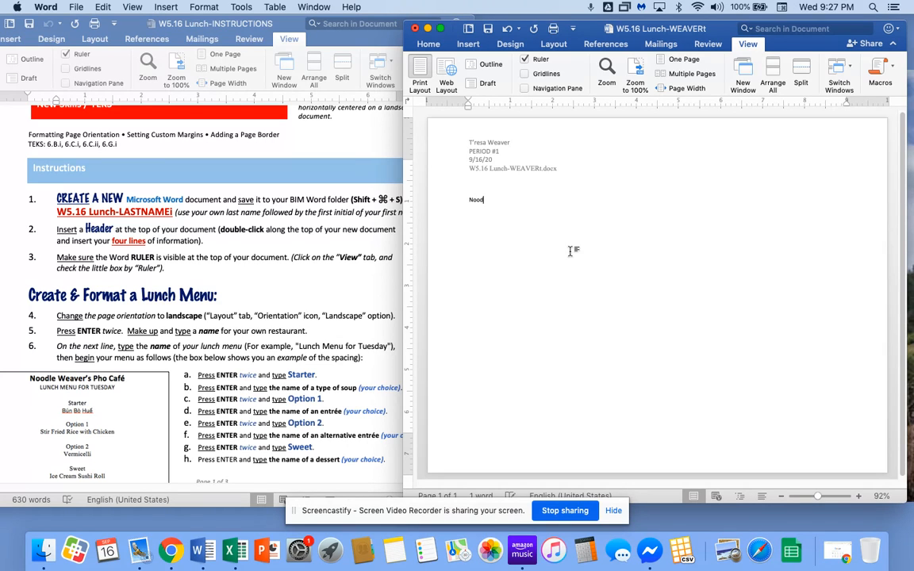
- Enter the restaurant name "Noodel Weaver's Pho Café" below the header and set the document zoom to 150%
text(Weaver's Pho Café)
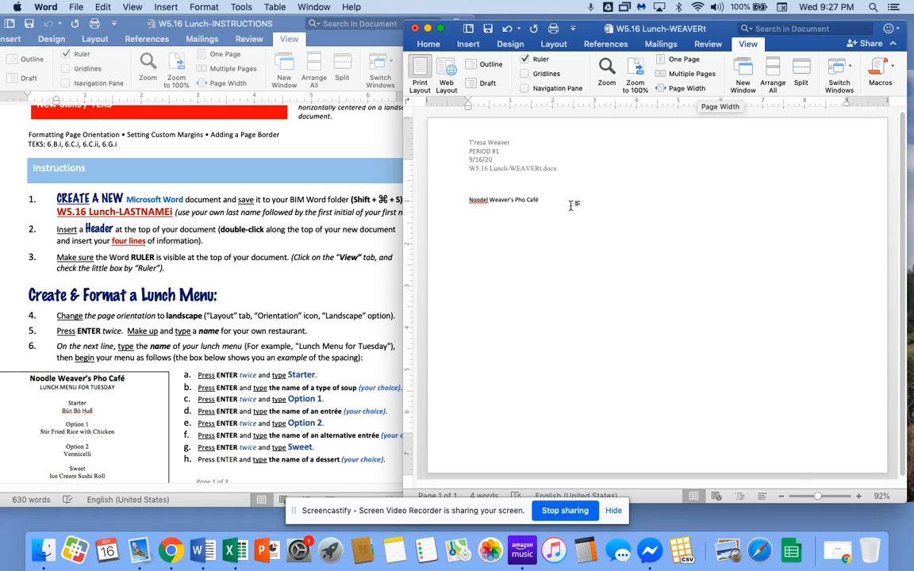
click(608, 73)
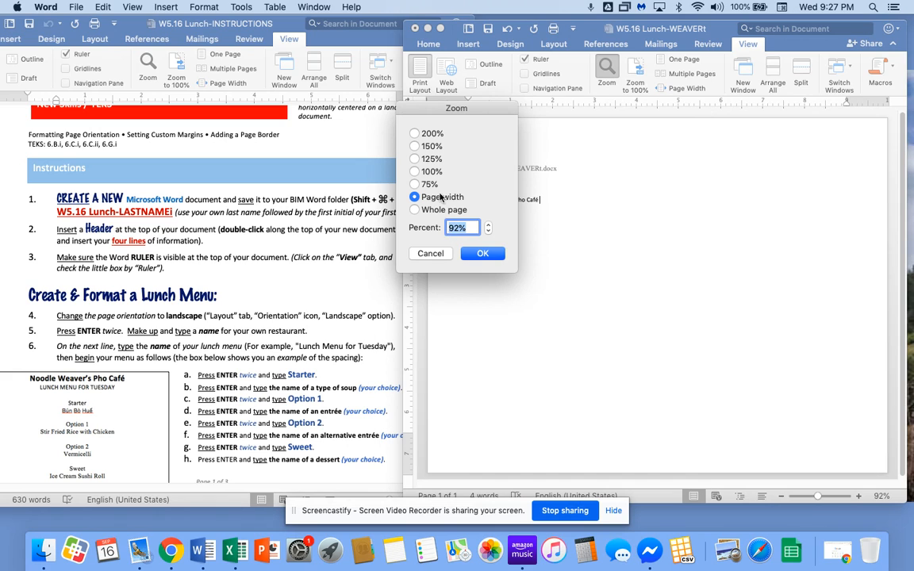
click(414, 146)
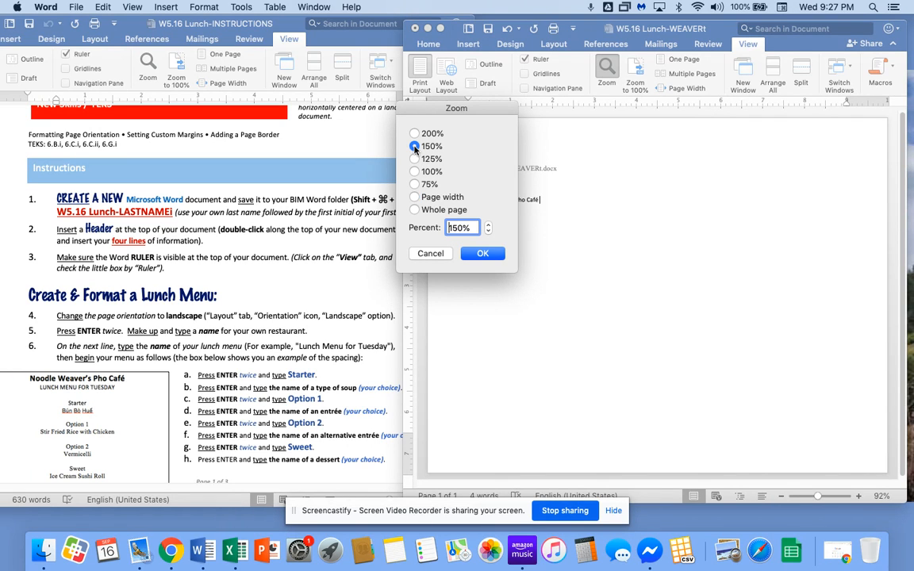
click(481, 254)
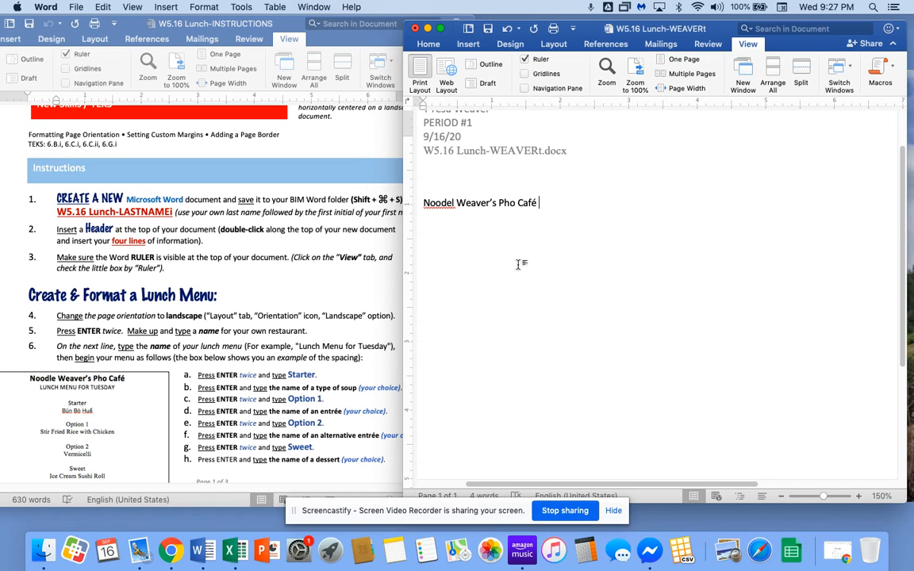
drag(613, 483, 517, 495)
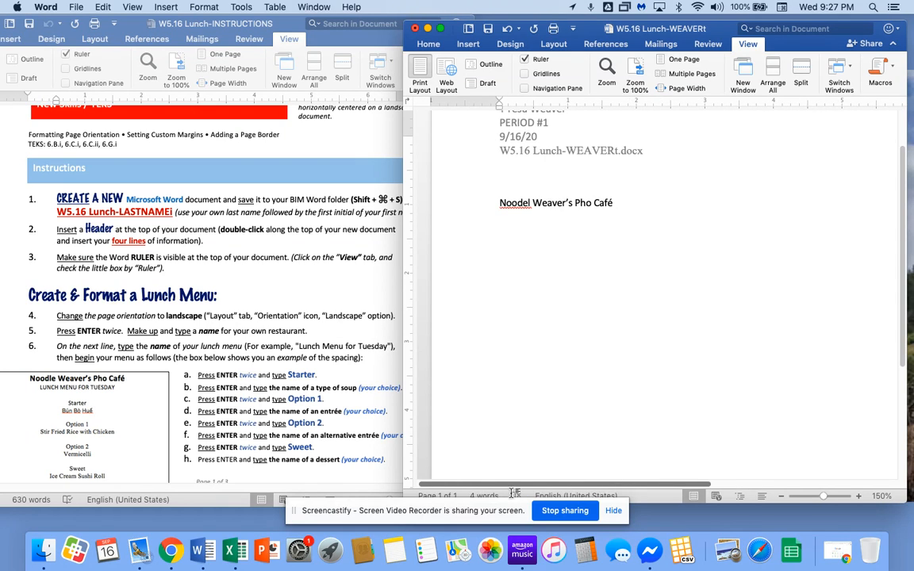
- Correct the misspelled first word of the restaurant name to "Noodle"
scroll(605, 306, up, 1)
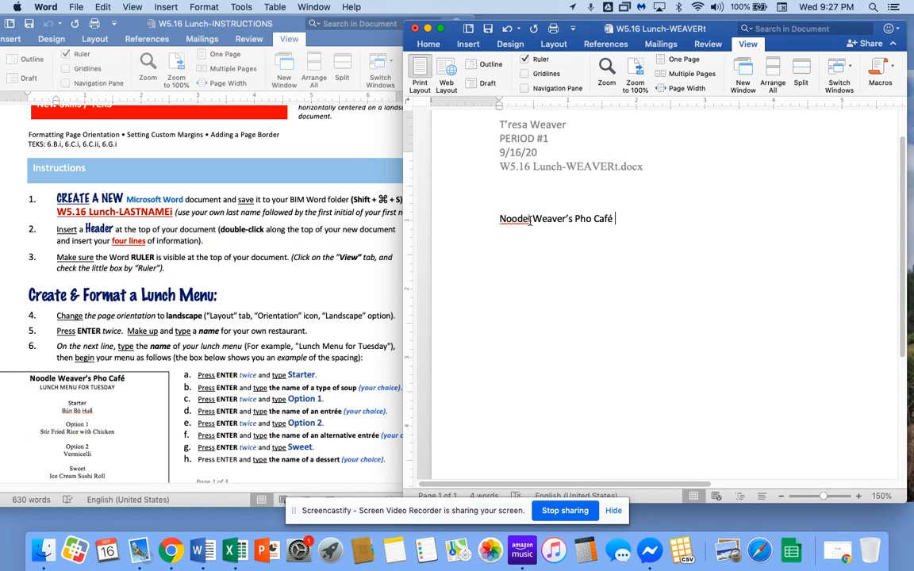
key(BackSpace)
key(BackSpace)
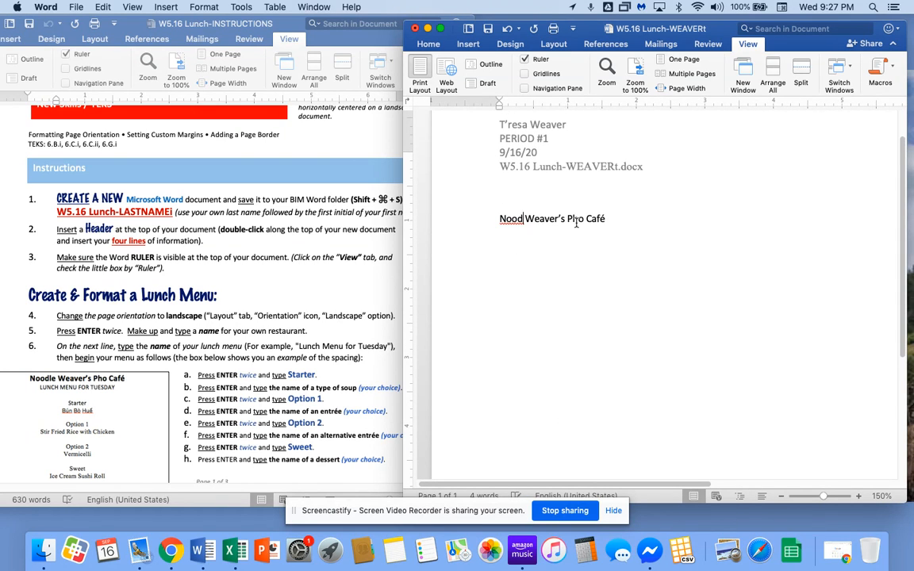
text(le)
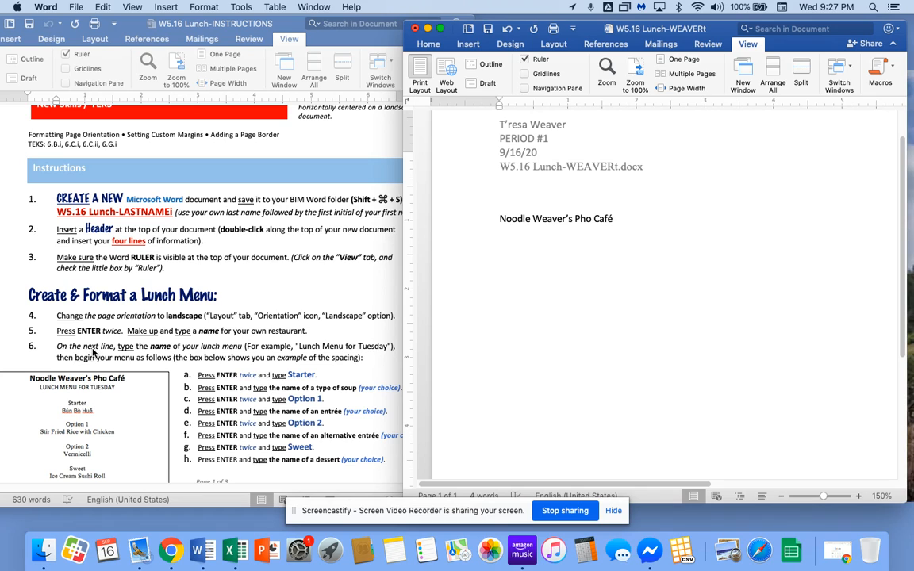
- Add the menu title "LUNCH MENU FOR TUESDAY" on the line below the restaurant name
key(Return)
text(LUNCH )
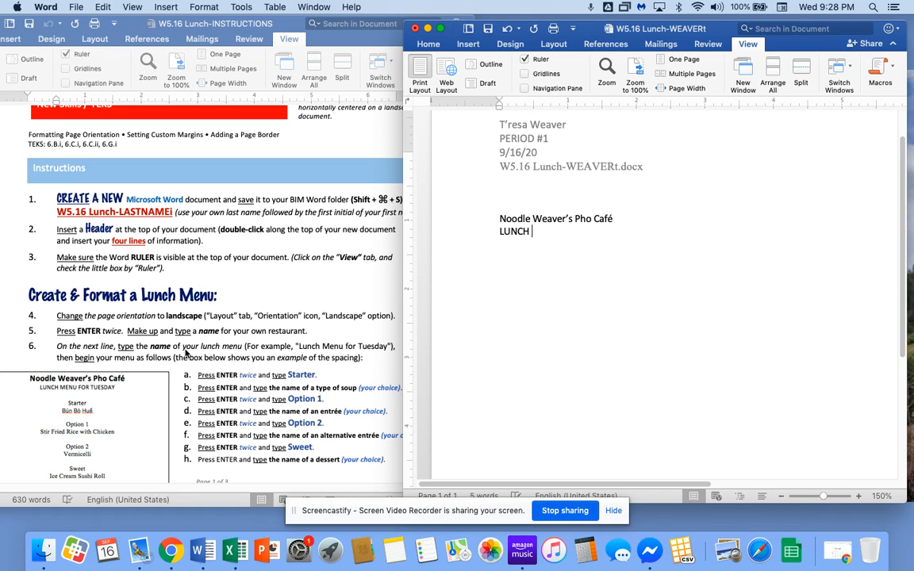
text(MENU FOR TUESDAY)
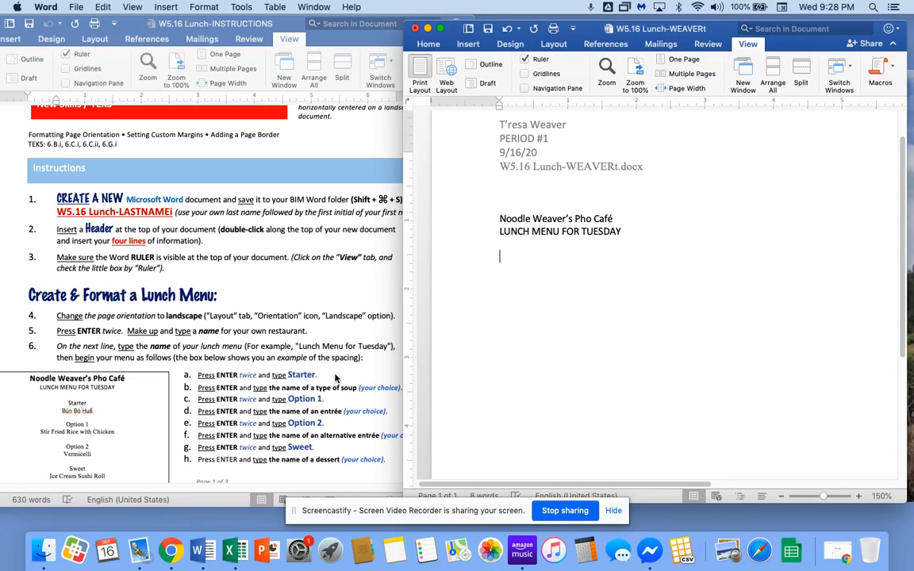
- Leave a blank line below the menu title and add the heading "Starter"
key(Return)
key(Return)
text(Starter)
- Enlarge the sample menu in the instructions and enter the soup name "Bun Bo Hue" below the Starter heading
drag(404, 401, 416, 404)
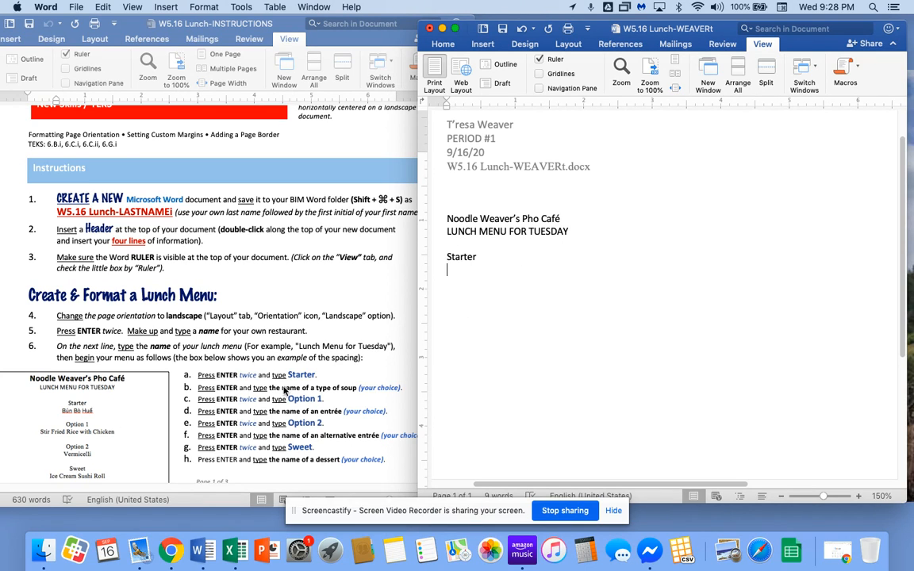
click(83, 426)
scroll(84, 425, up, 5)
scroll(84, 426, down, 5)
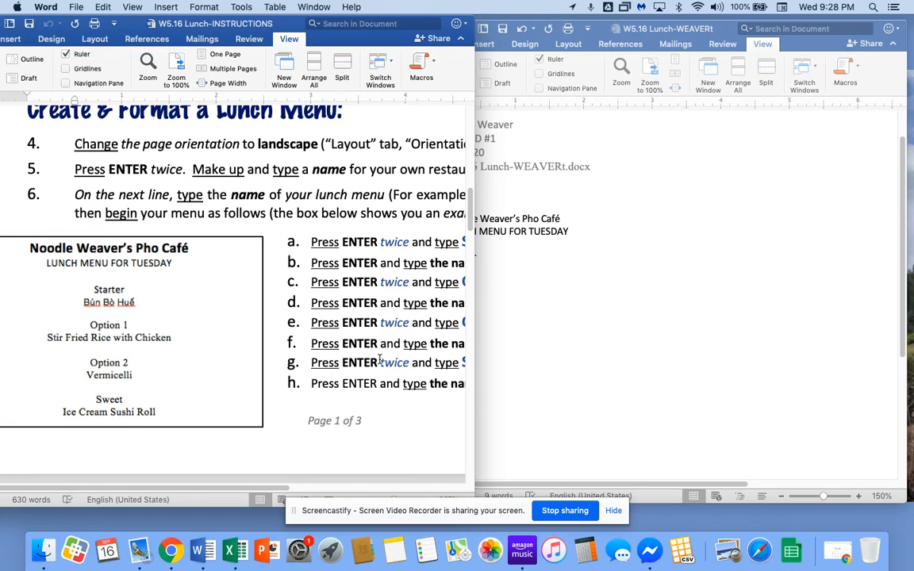
click(518, 256)
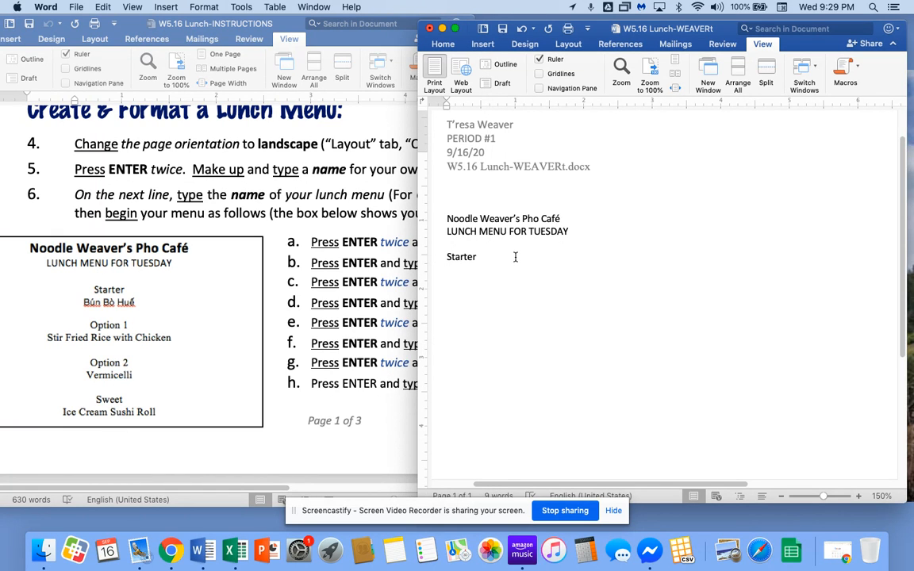
key(Return)
text(B)
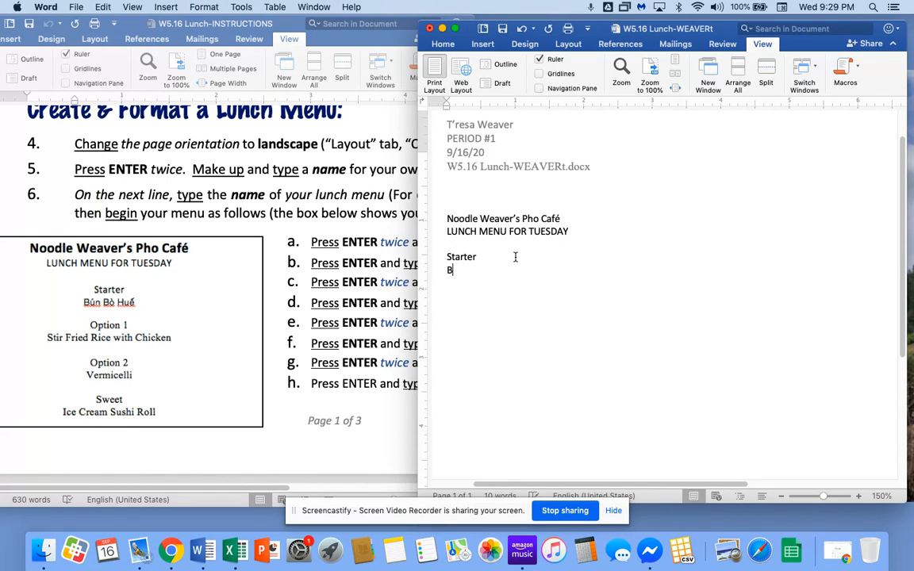
text(un B)
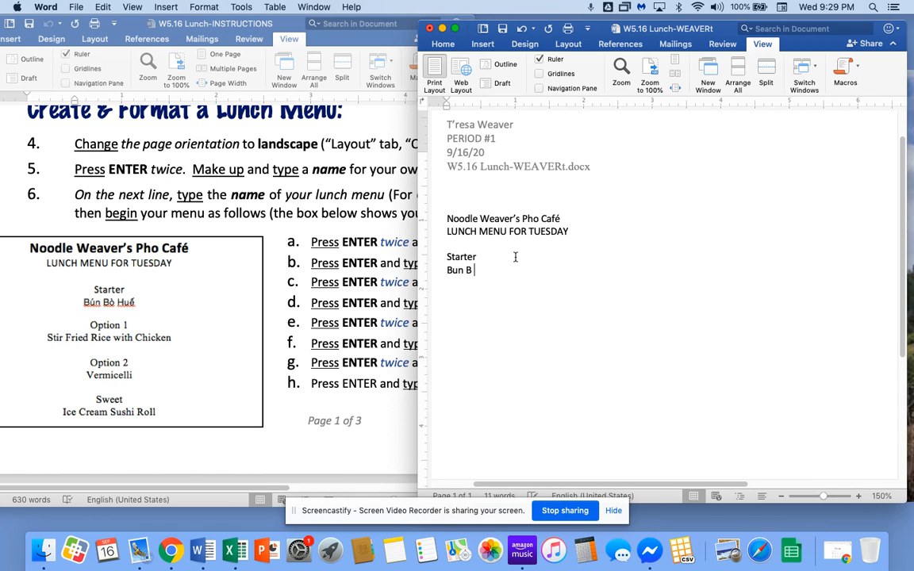
text(o Hue)
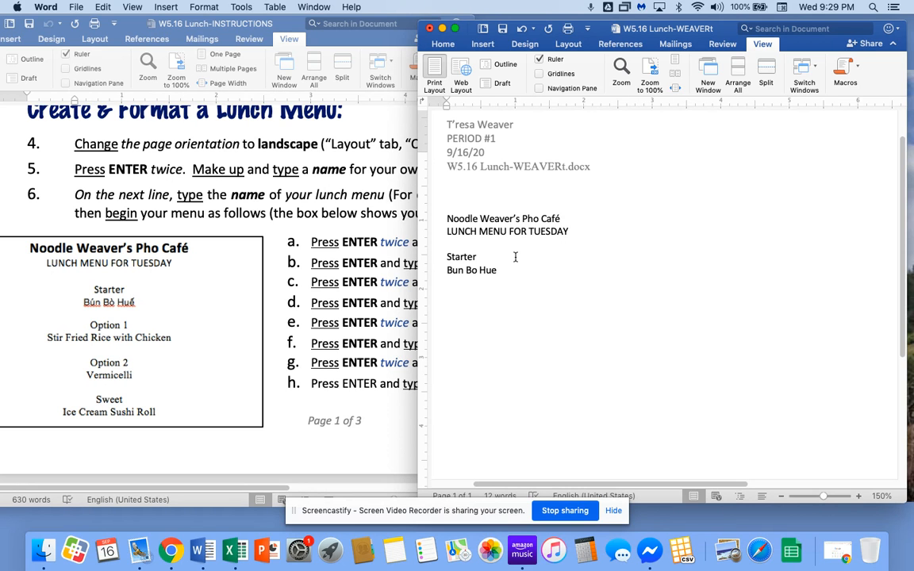
- Check the menu spacing steps in the instructions and start a new line after "Bun Bo Hue"
drag(333, 28, 305, 31)
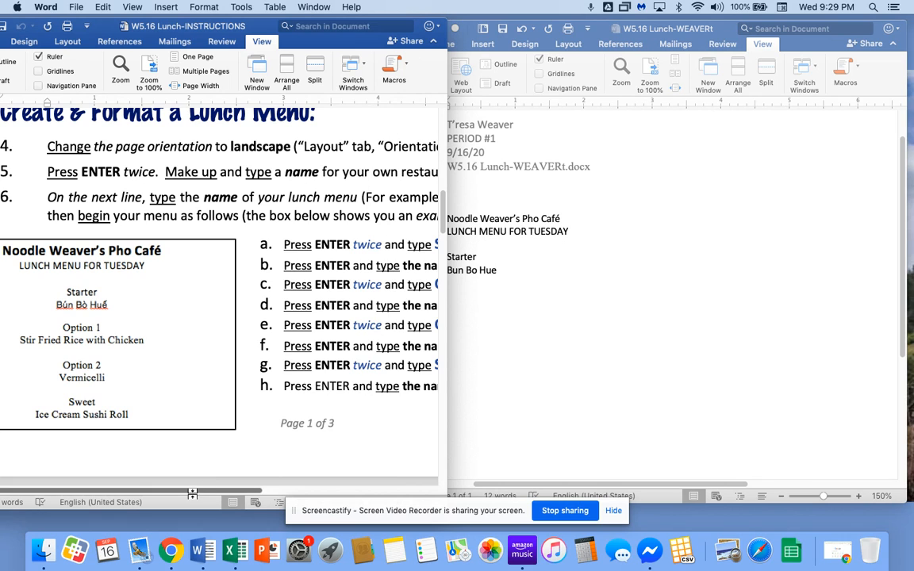
scroll(231, 485, right, 3)
scroll(231, 485, right, 3)
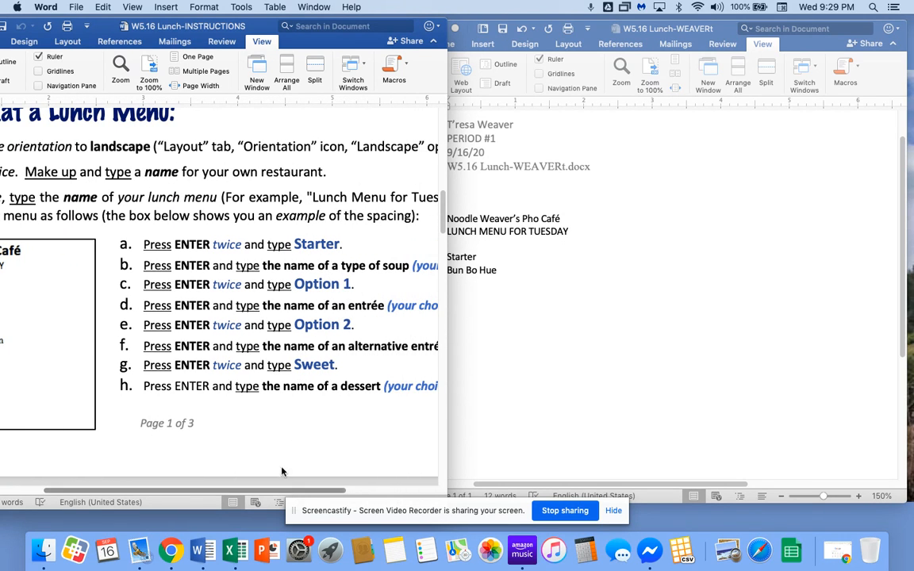
click(509, 273)
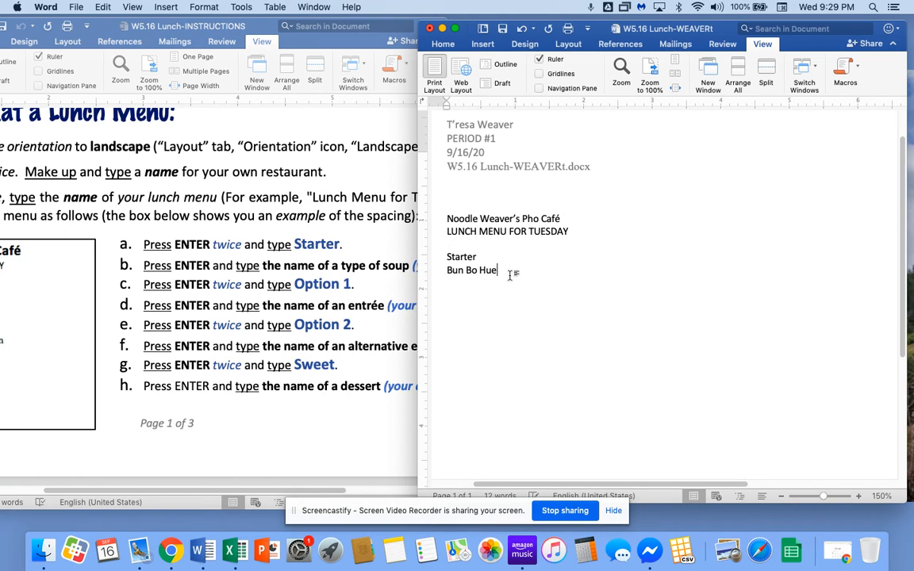
key(Return)
- Arrange the two document windows side by side with the whole sample menu visible and return to the lunch menu document
click(256, 439)
scroll(250, 441, left, 3)
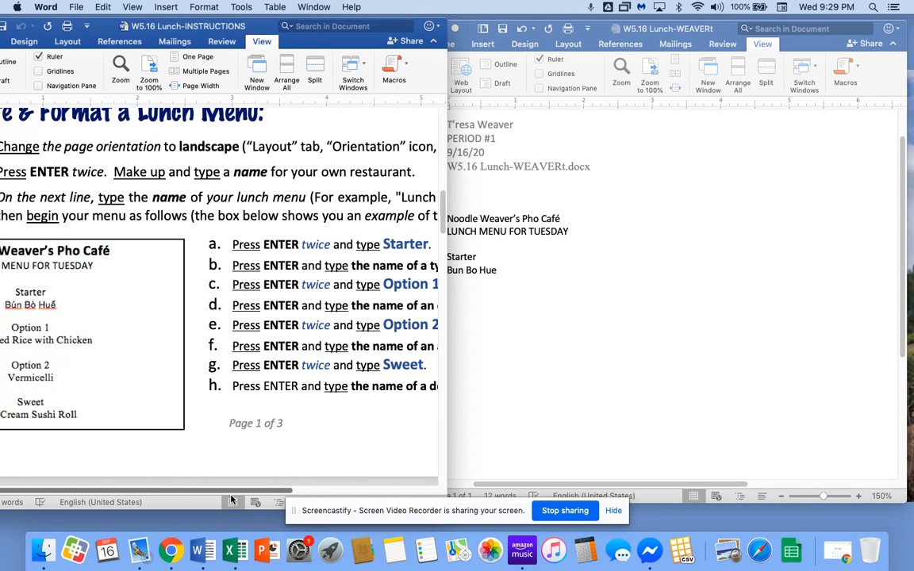
drag(230, 496, 209, 493)
drag(601, 30, 685, 18)
drag(272, 30, 322, 26)
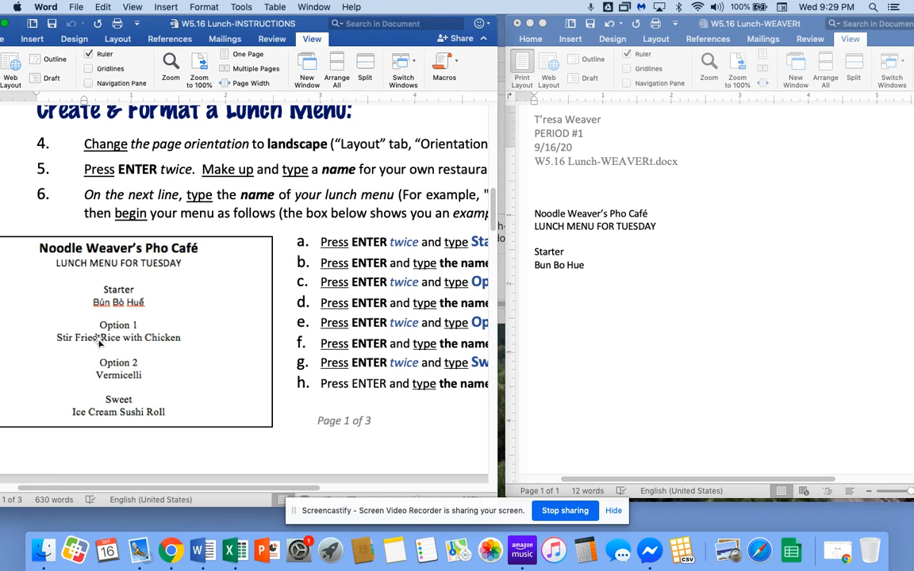
click(575, 307)
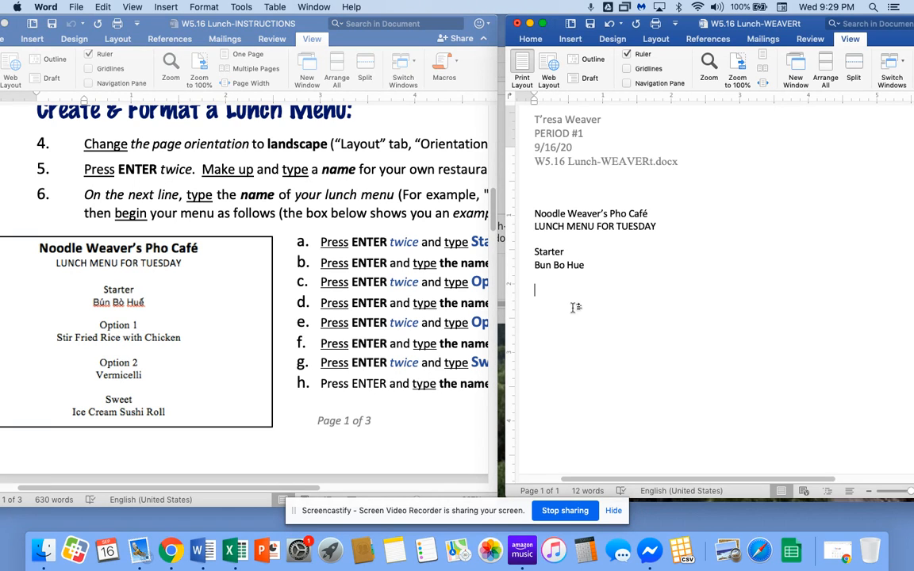
- Add the heading "Option 1" with the entrée "Stir Fried Rice with Chicken" on the line below it
text(OP)
key(BackSpace)
text(ption 1)
key(Return)
text(Starter Bun Bo Hue  Option 1 S)
text(ti)
text(r Fried R)
text(ice w)
text(ith )
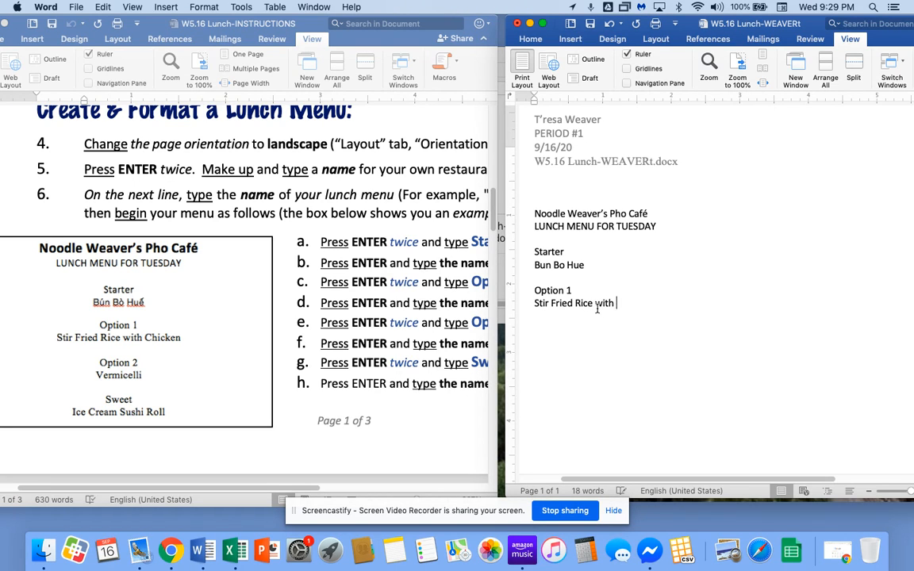
text(Chicken  )
- Add the heading "Option 2" with the alternative entrée "Vermicelli" on the line below it
text(Option )
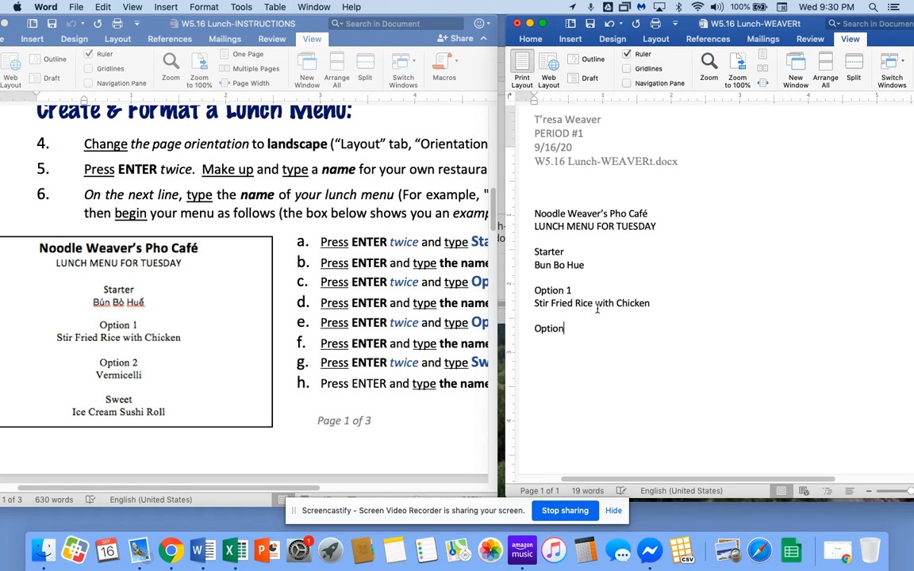
text(2 )
text(Vermice)
text(lli)
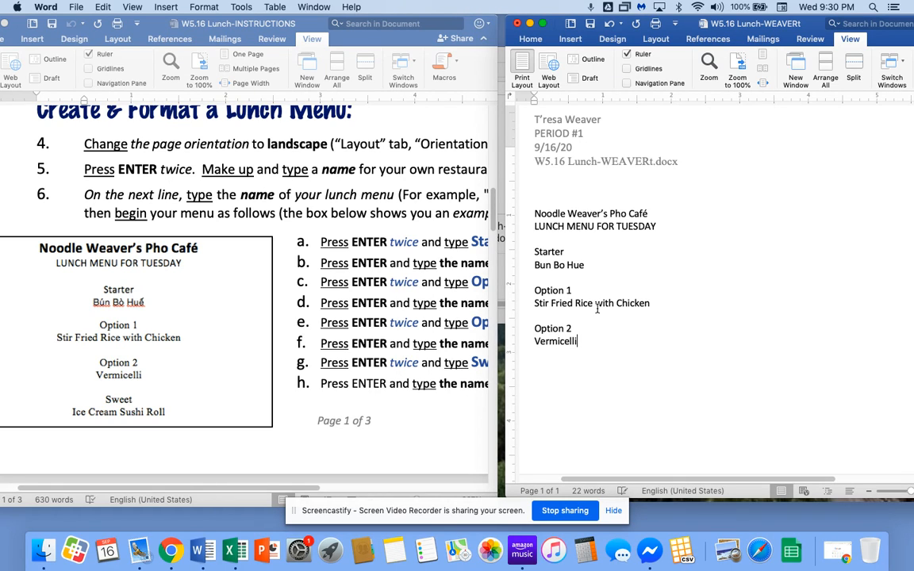
- Leave a blank line, add the heading "Sweet" with the dessert "Ice Cream Sushi Roll" below it, and end with two line breaks
key(Return)
key(Return)
text(Sw)
text(eet )
text(Ice Crea)
text(m )
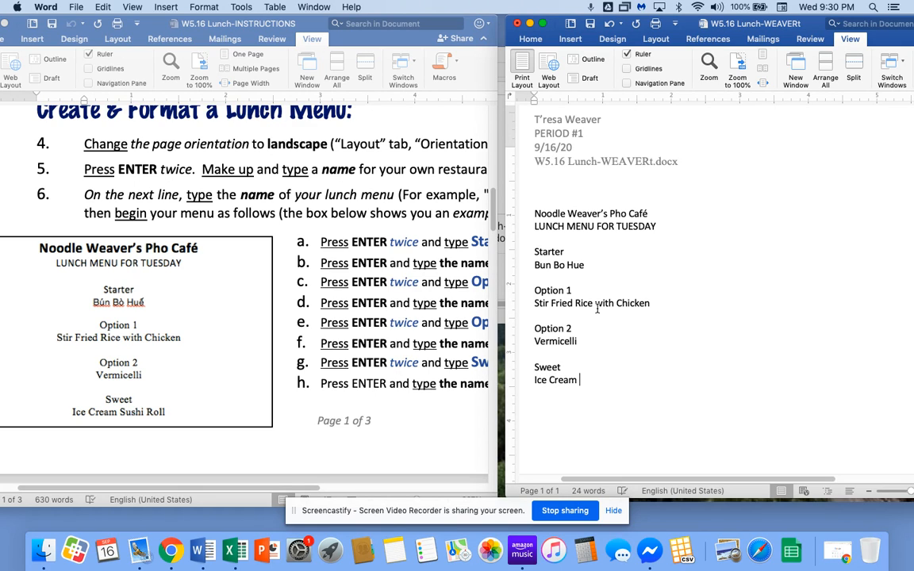
text(Sushi Roll)
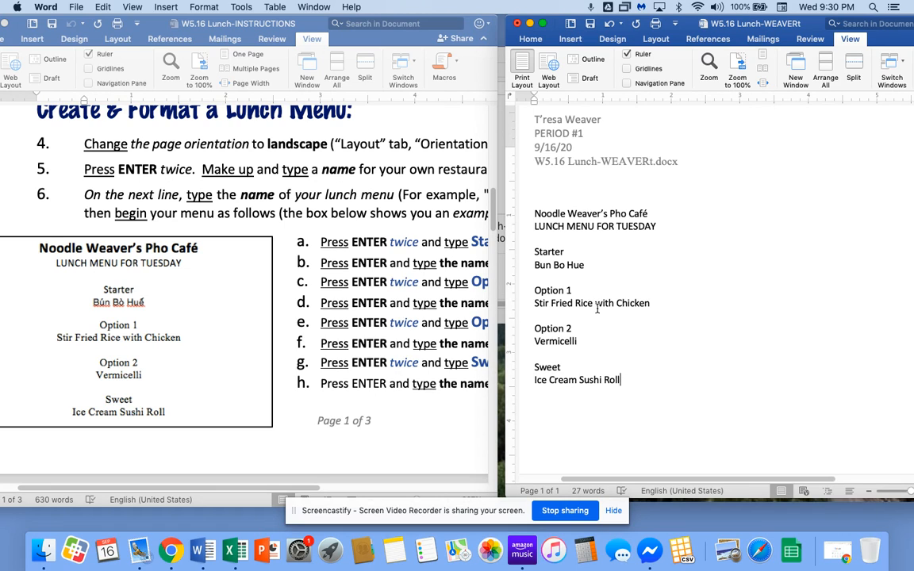
key(Return)
key(Return)
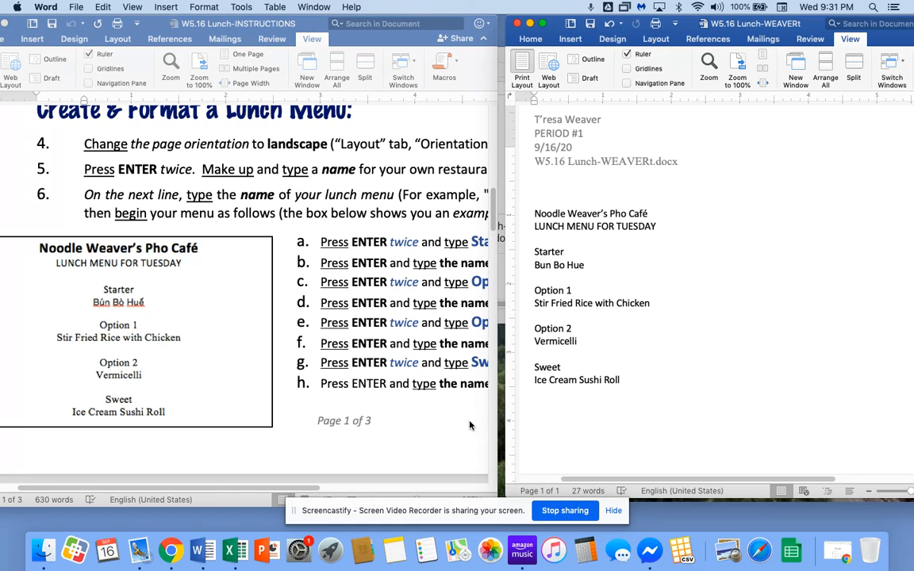
- Check the text formatting steps in the instructions, then center and italicize all the menu text from the restaurant name to the dessert
scroll(349, 437, down, 5)
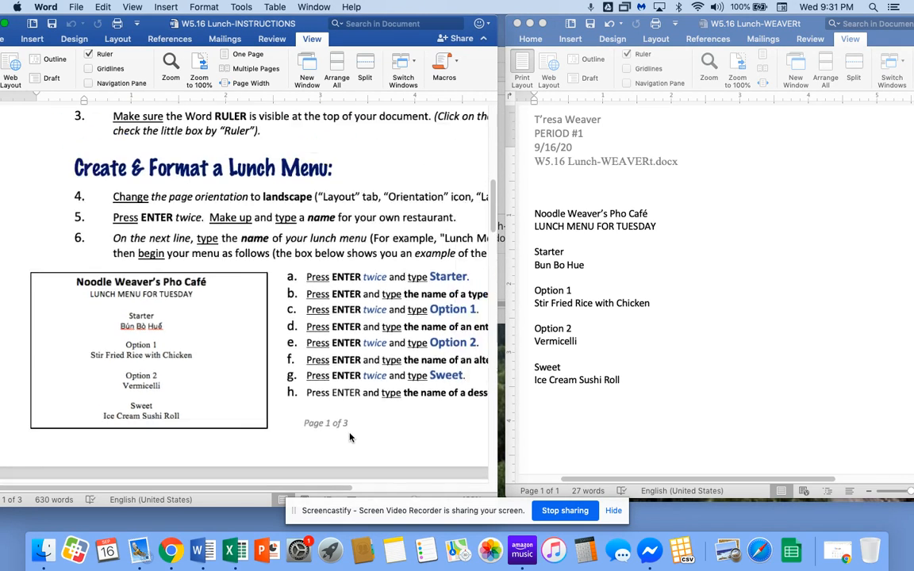
scroll(352, 437, down, 1)
scroll(352, 437, down, 5)
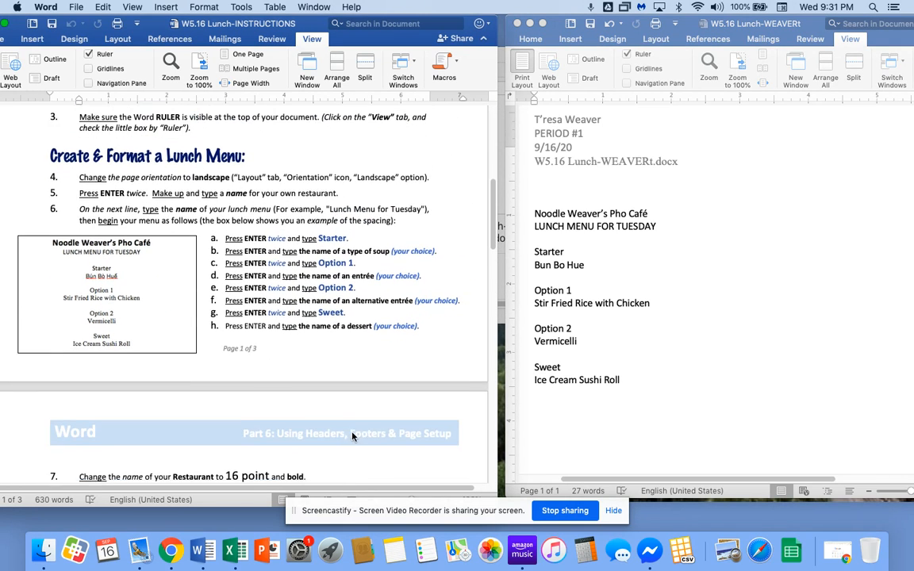
scroll(352, 432, down, 2)
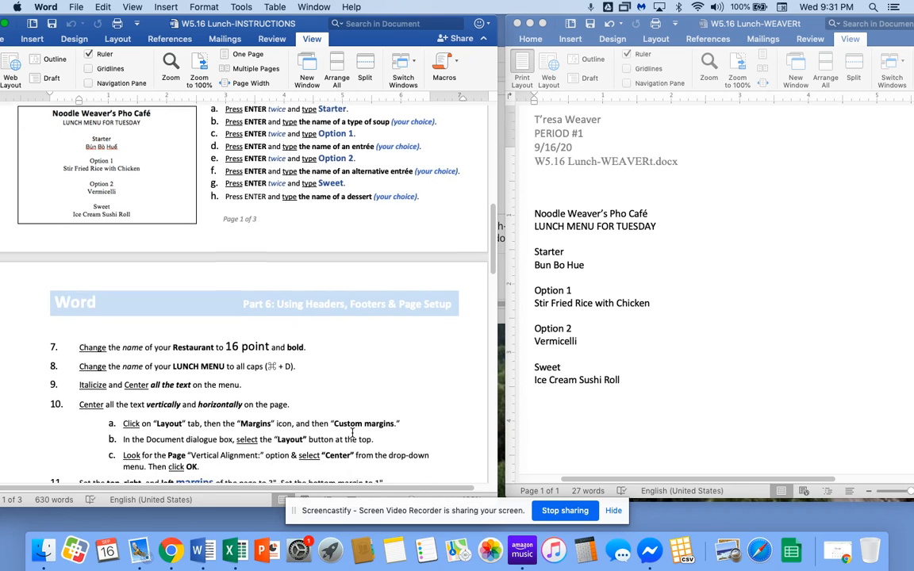
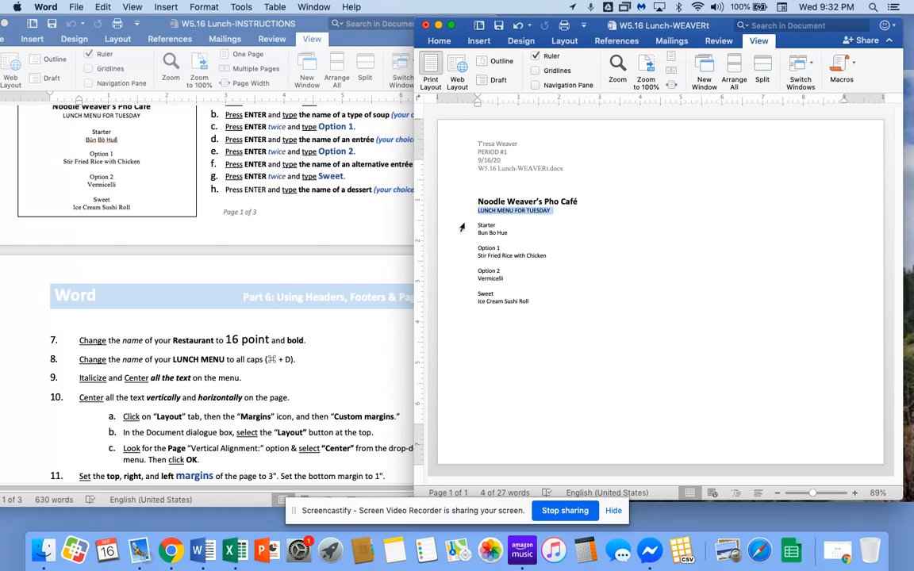
drag(457, 202, 454, 311)
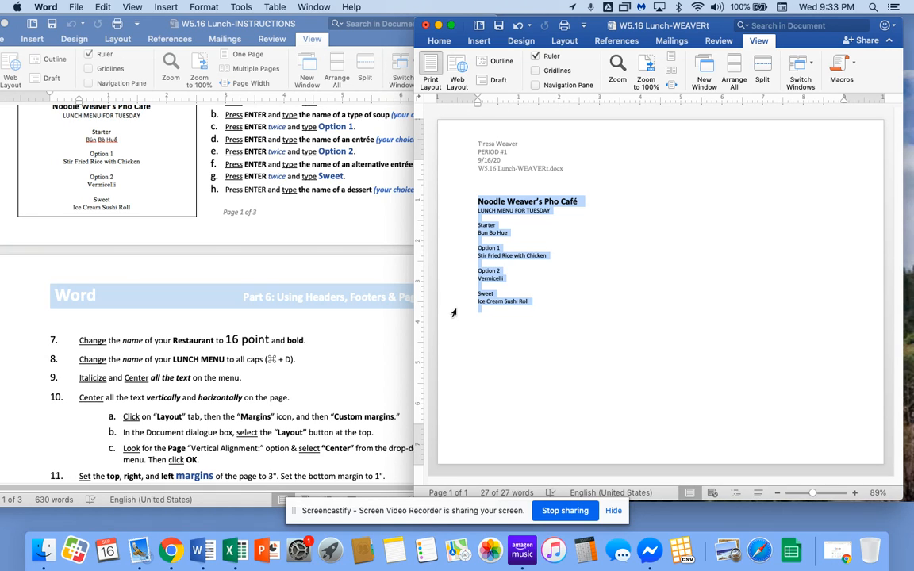
click(442, 41)
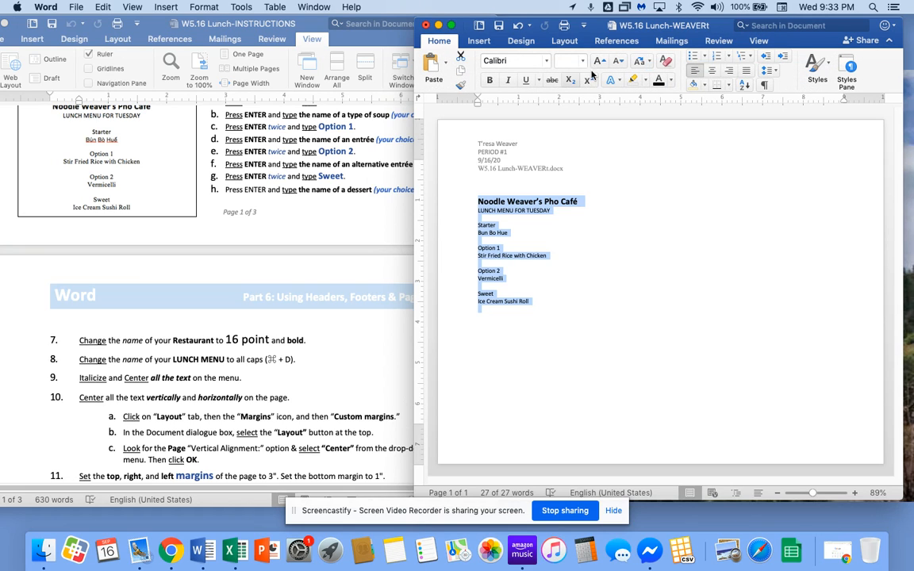
click(711, 70)
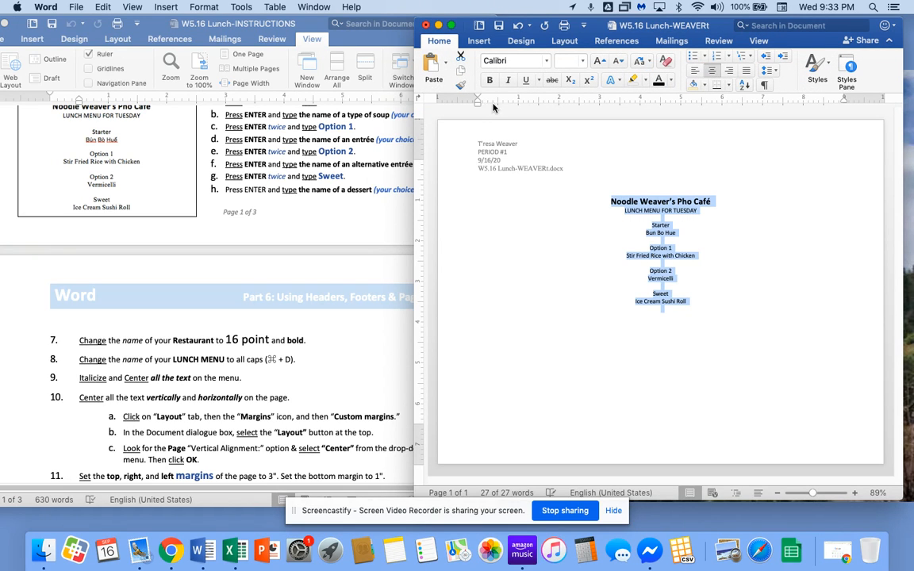
click(505, 81)
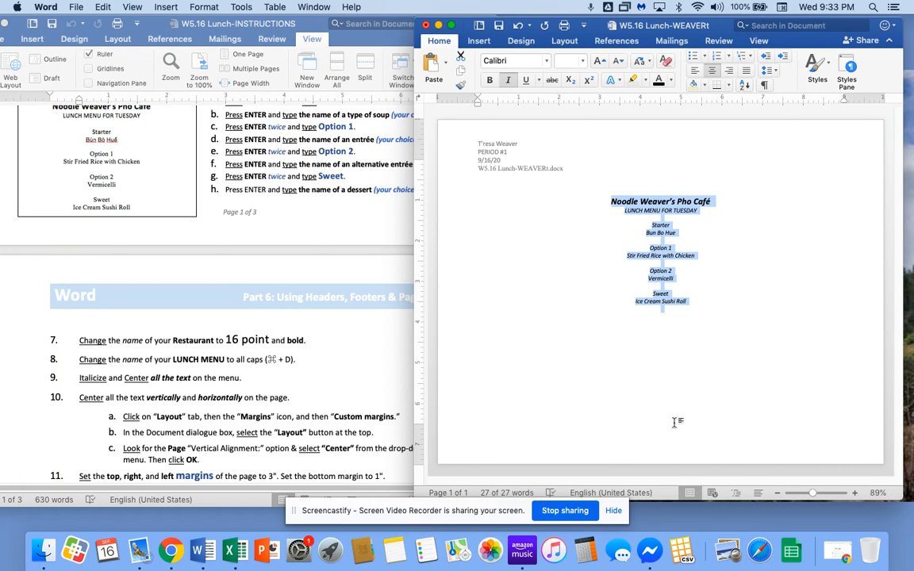
- Check instruction step 10 on vertical centering, deselect the menu text and open the custom margins settings
scroll(320, 423, down, 2)
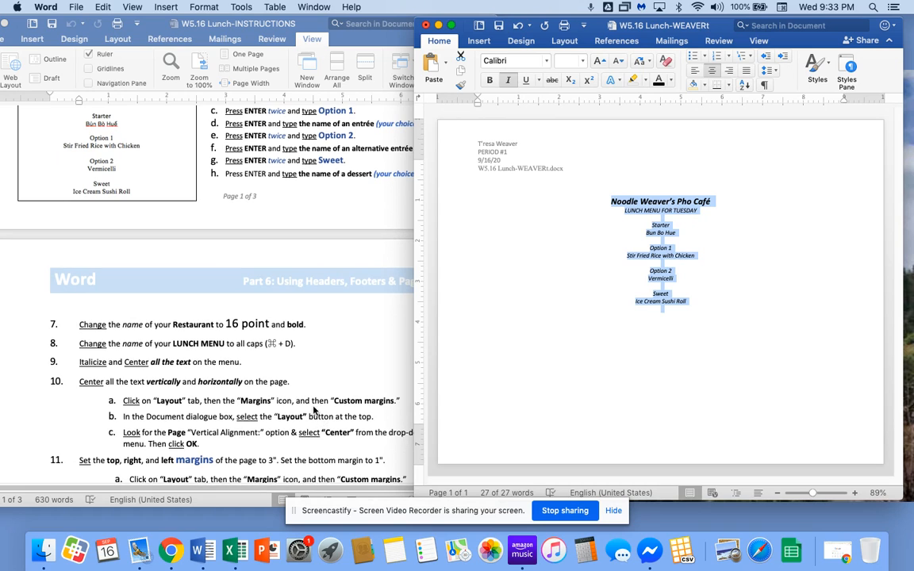
scroll(314, 411, down, 3)
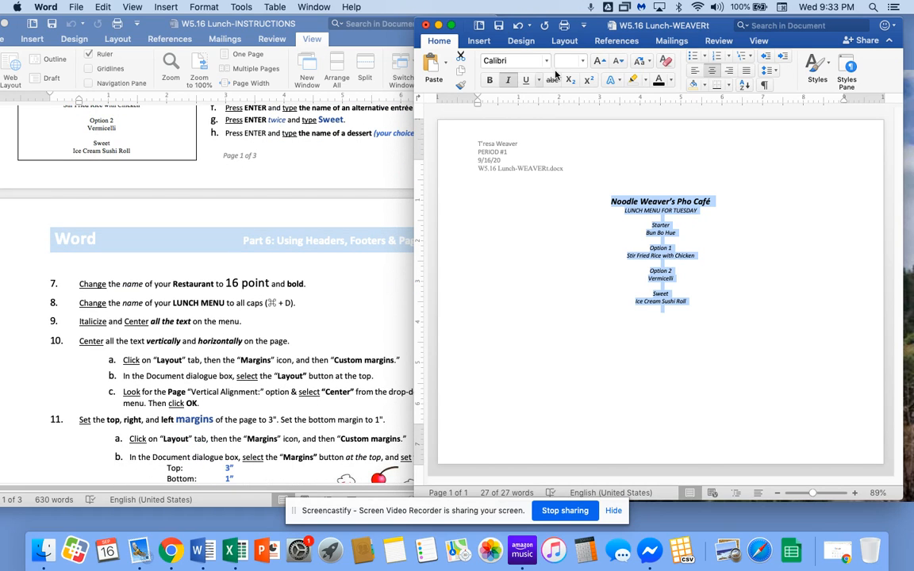
click(567, 40)
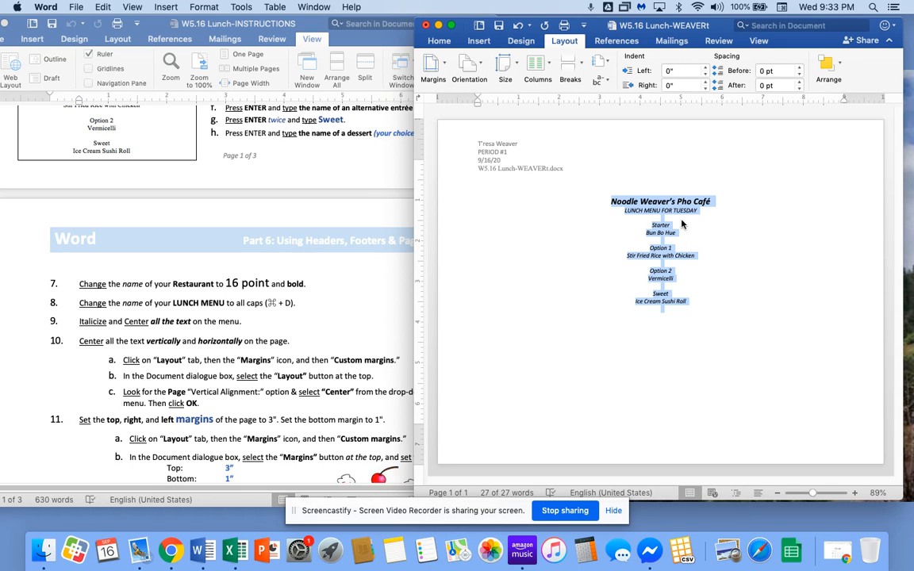
click(615, 192)
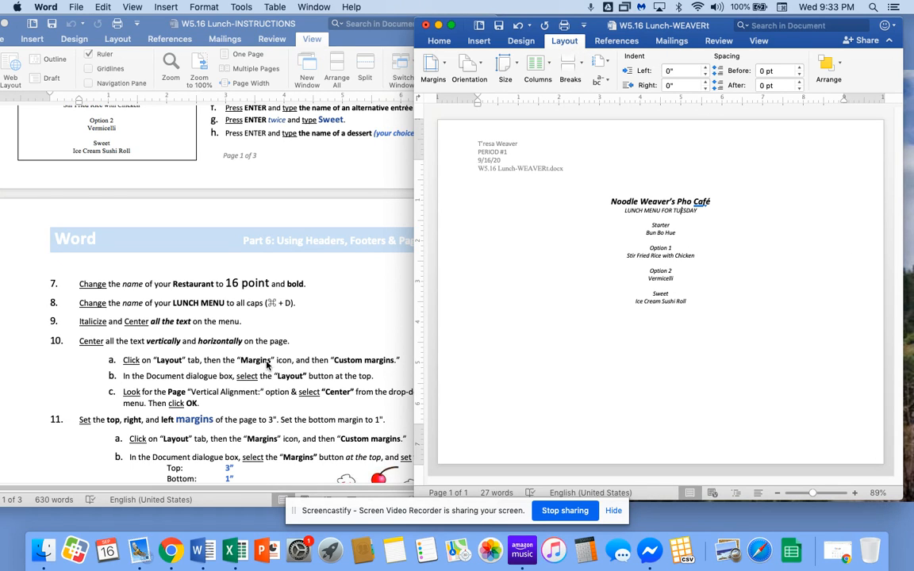
click(445, 73)
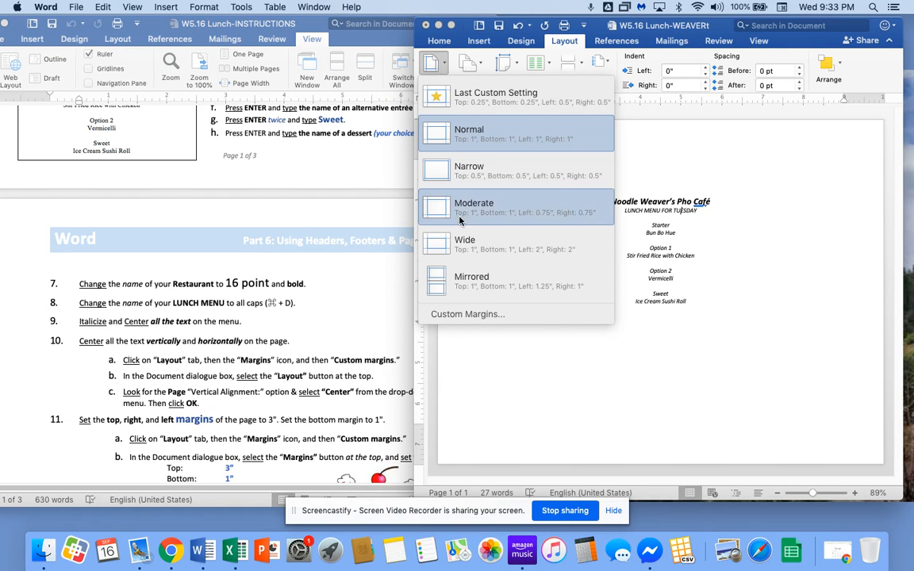
click(467, 314)
drag(518, 73, 760, 137)
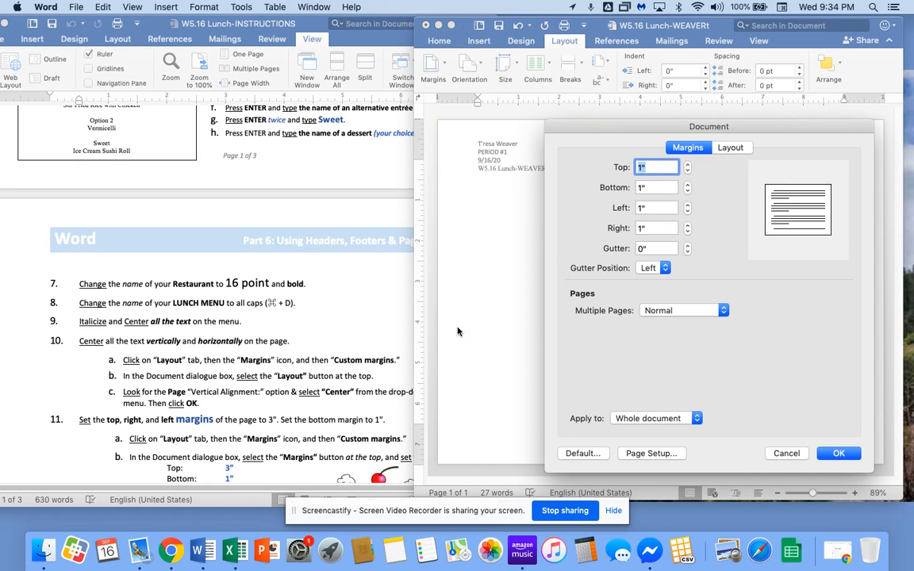
- Set the page's vertical alignment to Center for the whole document and apply the layout settings
drag(660, 126, 540, 124)
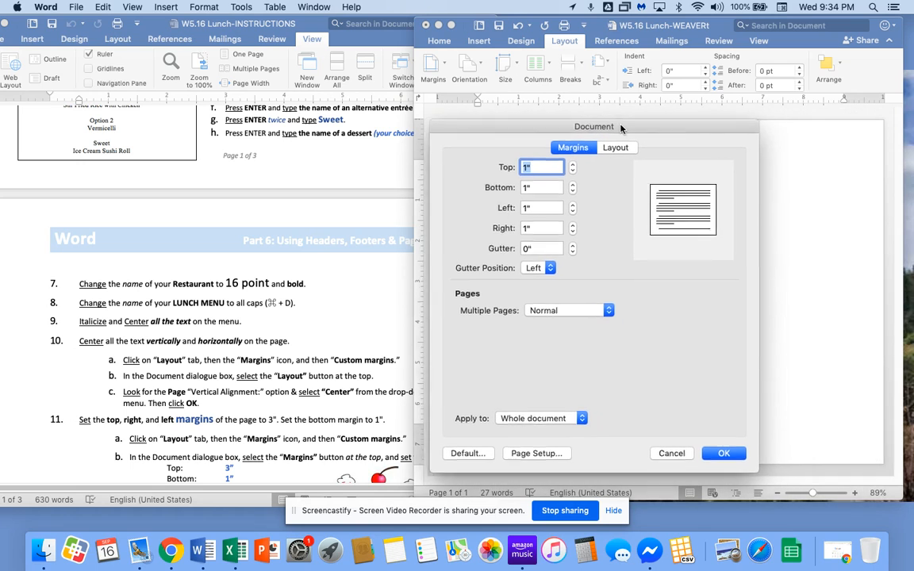
click(610, 147)
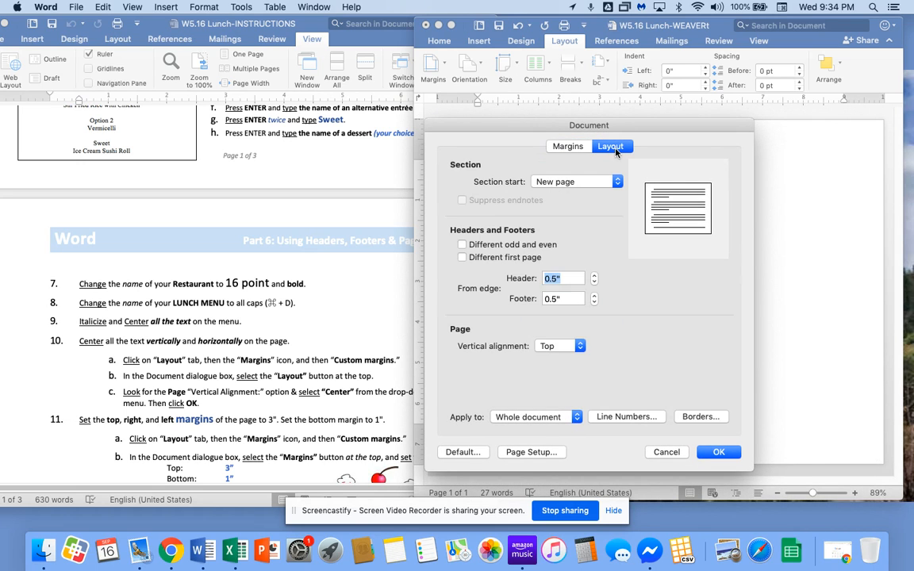
click(571, 148)
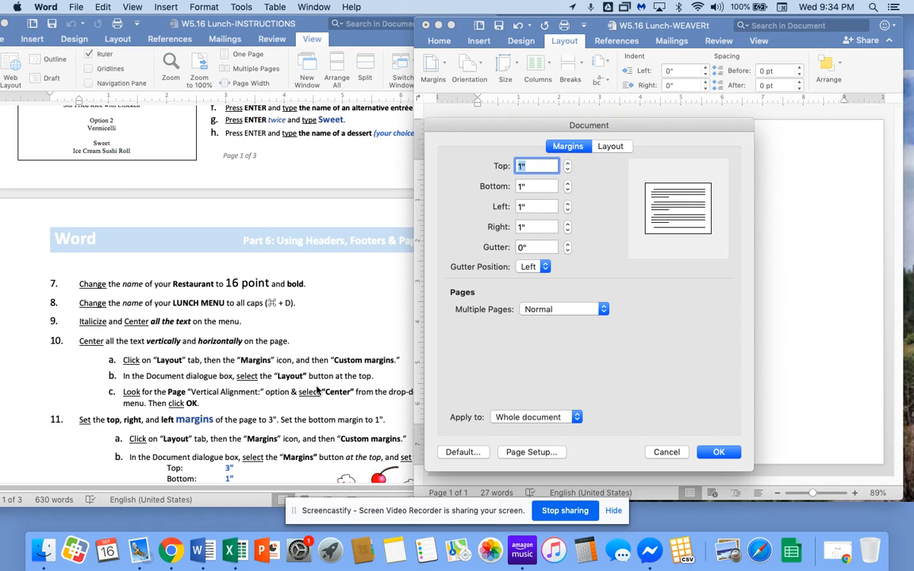
click(610, 147)
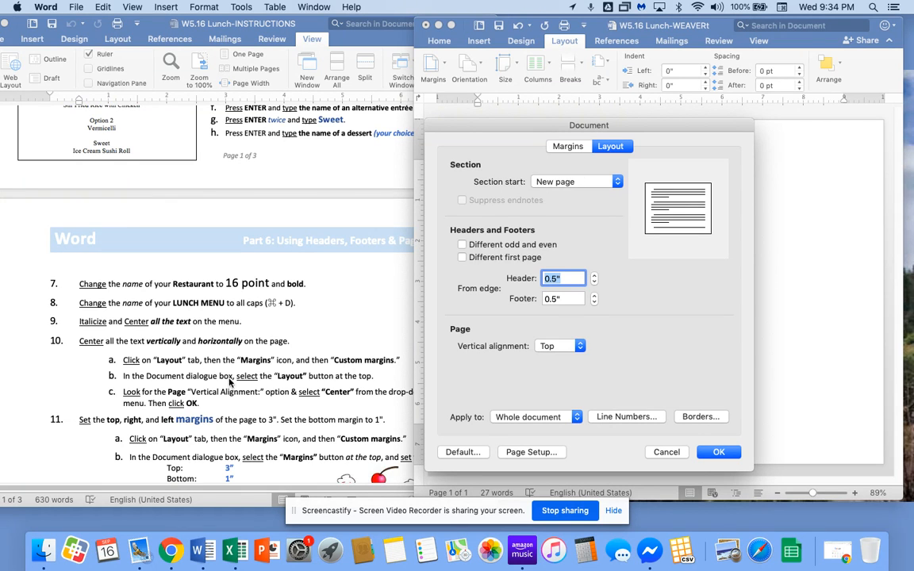
drag(623, 129, 676, 114)
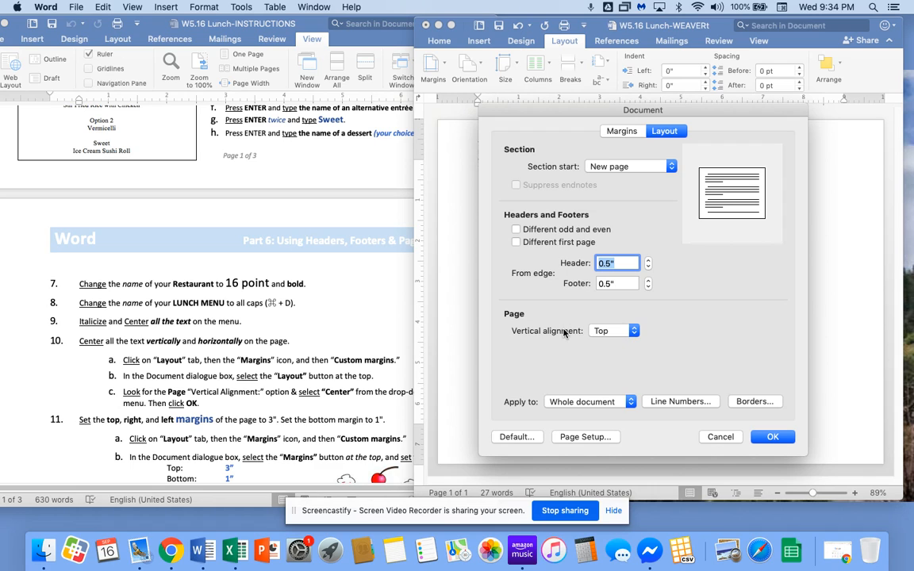
click(626, 333)
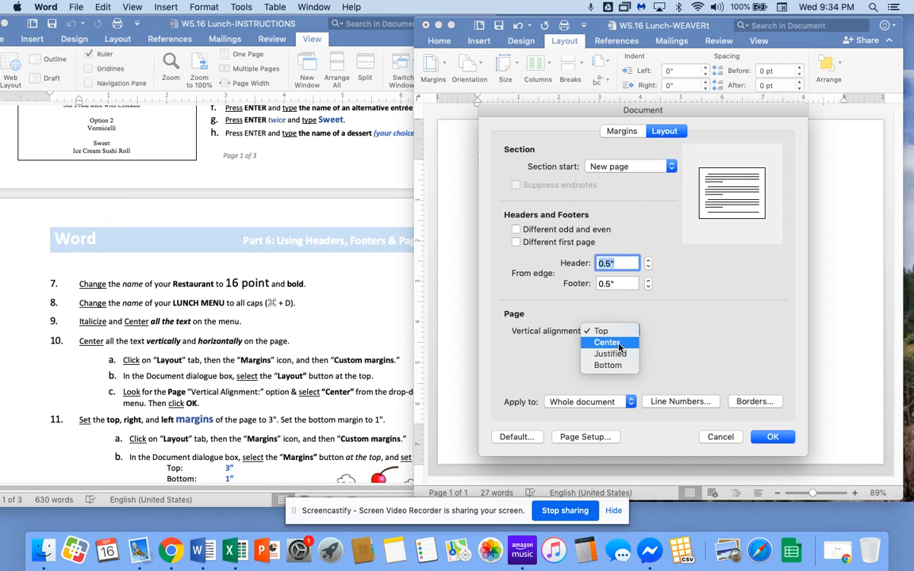
click(620, 346)
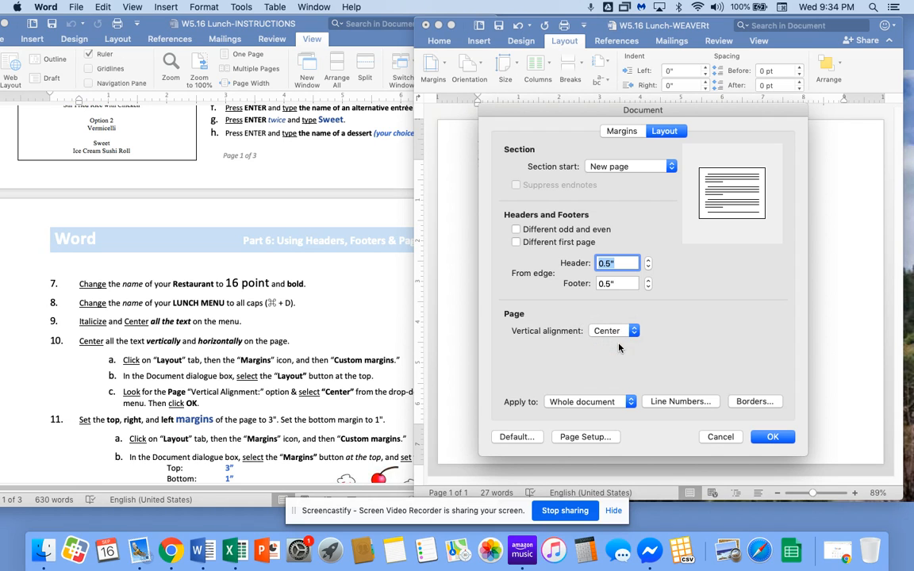
click(769, 437)
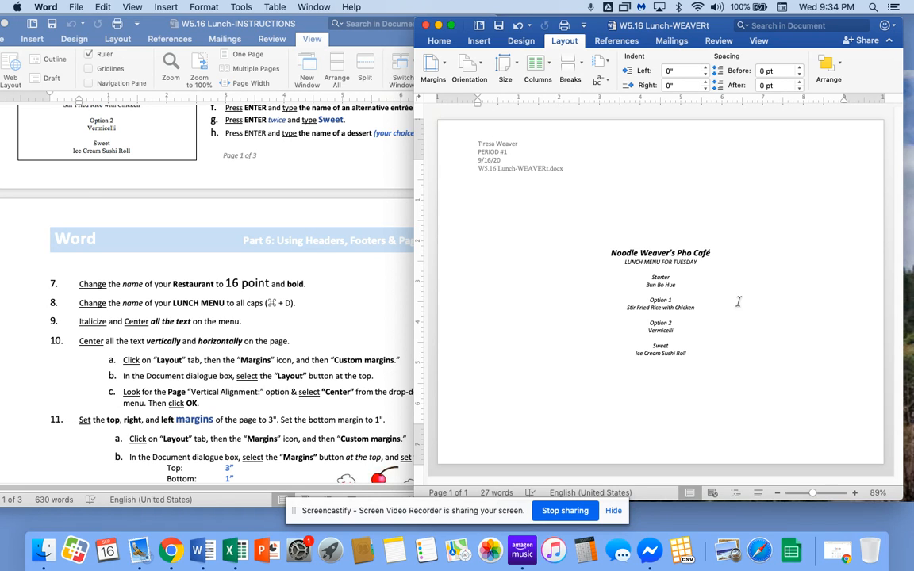
- Check instruction step 11 on page margins, then open the margin values in the menu document's custom margins settings
click(380, 403)
scroll(380, 402, down, 3)
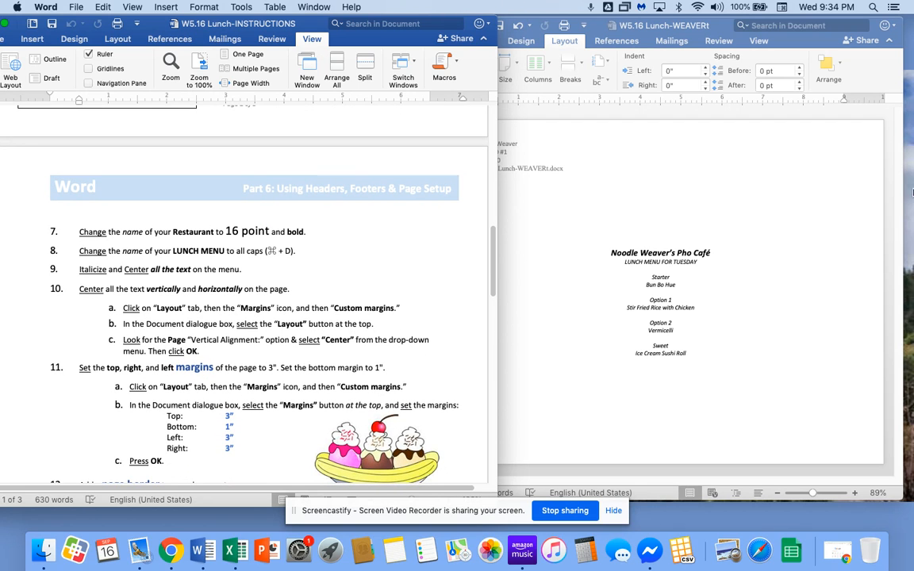
drag(308, 24, 260, 25)
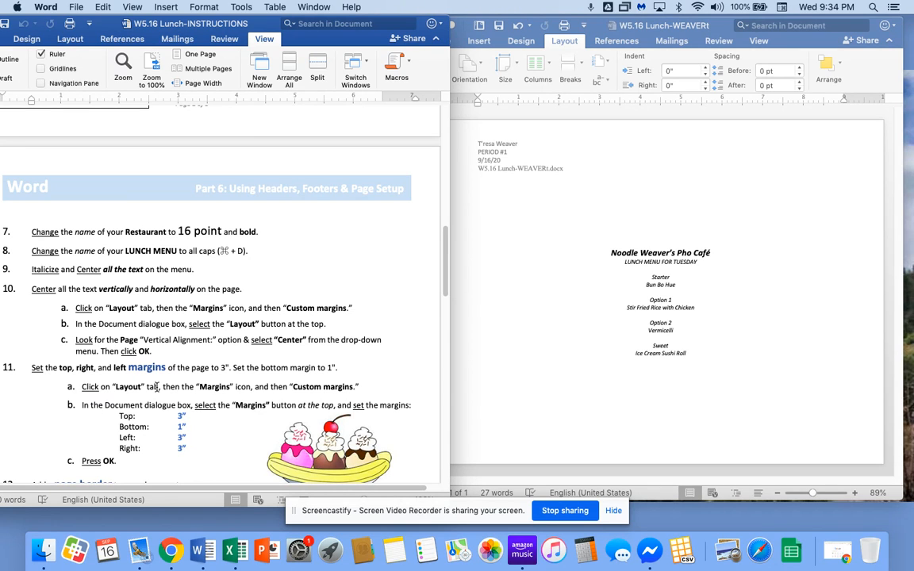
click(545, 248)
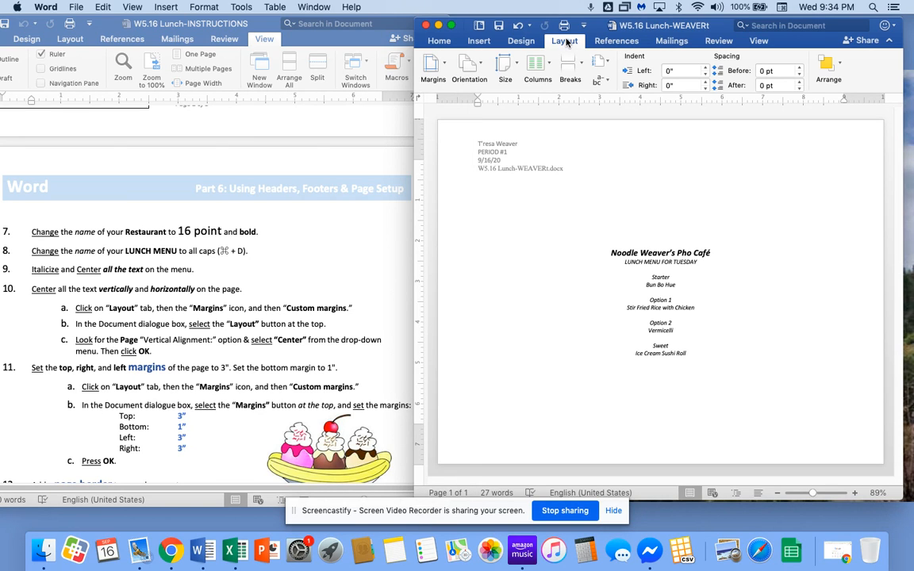
click(441, 71)
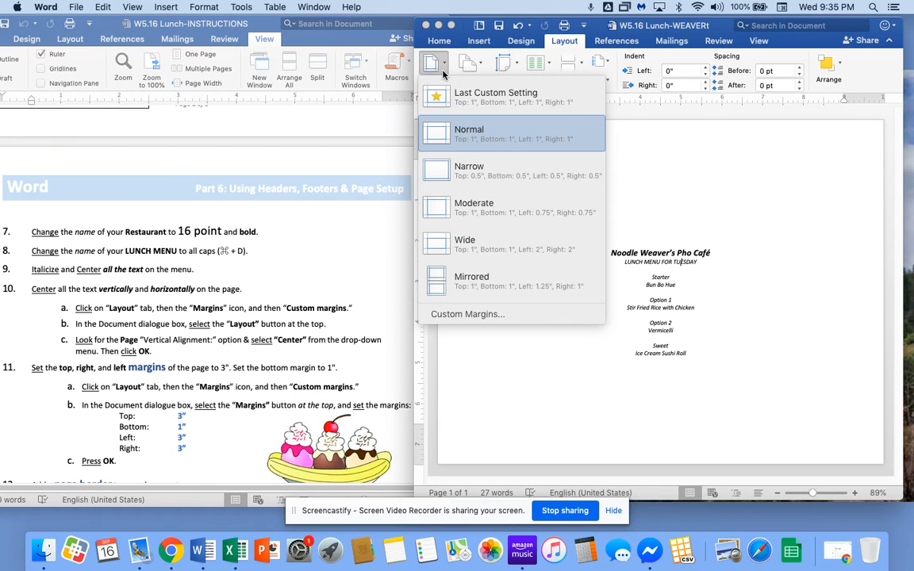
click(454, 315)
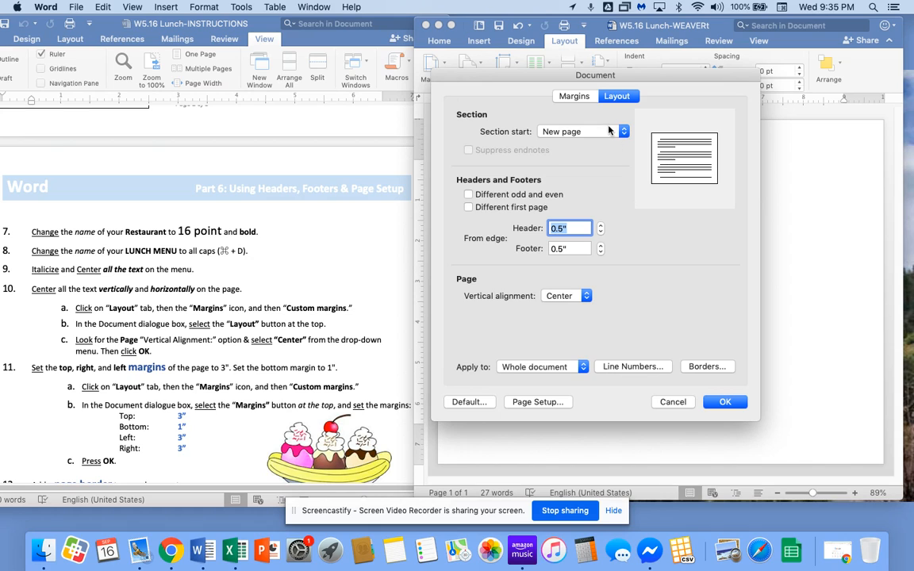
click(573, 97)
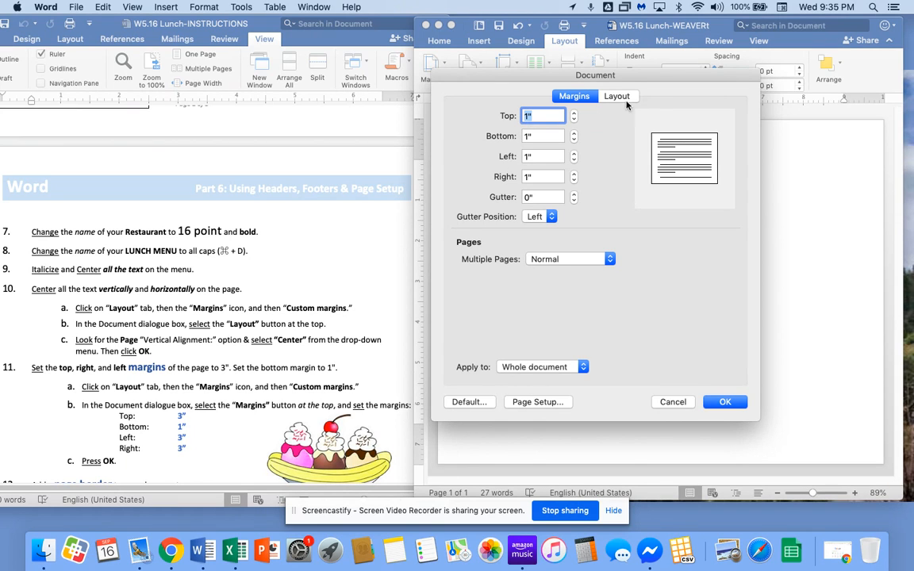
- Set the menu page's top, left and right margins to 3 inches for the whole document and apply them
drag(609, 89, 626, 121)
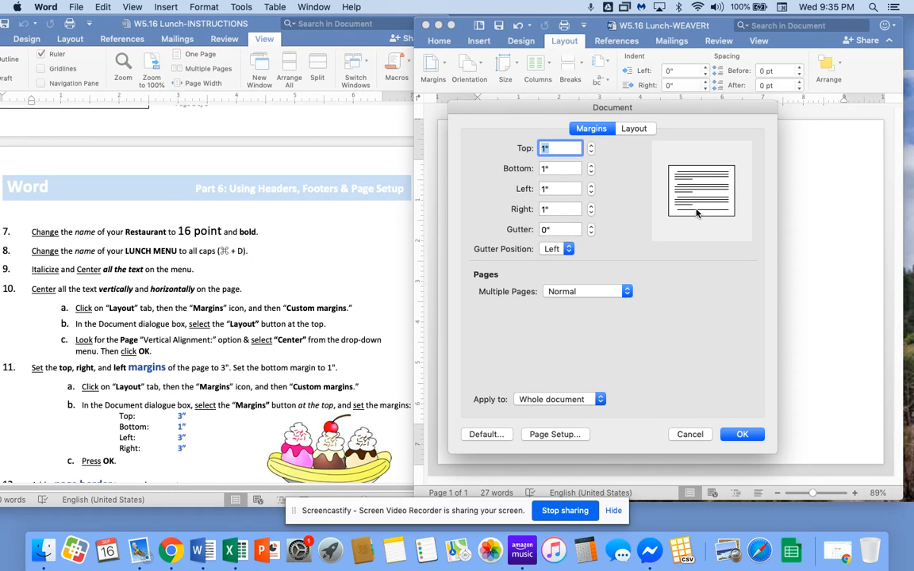
mouse_move(729, 110)
mouse_down()
mouse_move(438, 115)
mouse_move(729, 95)
mouse_move(717, 100)
mouse_up()
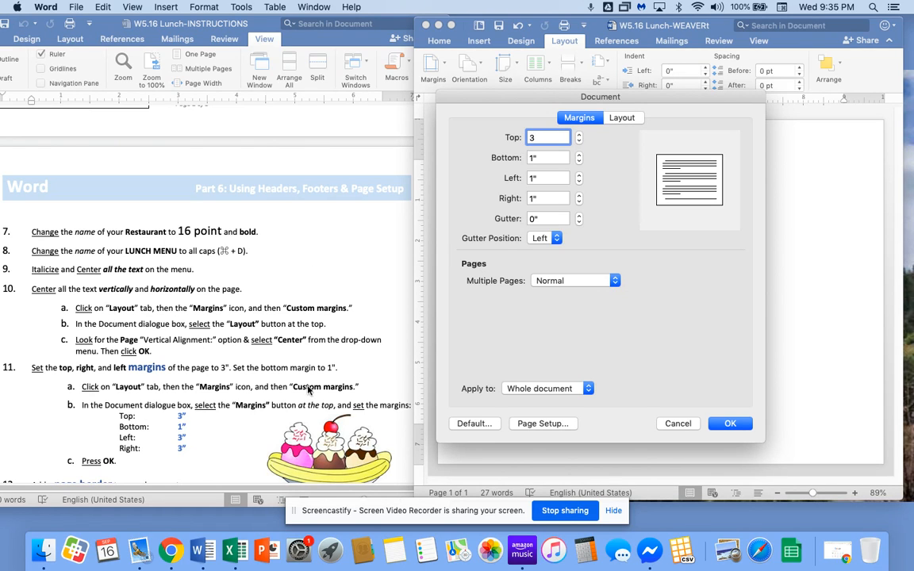
key(Tab)
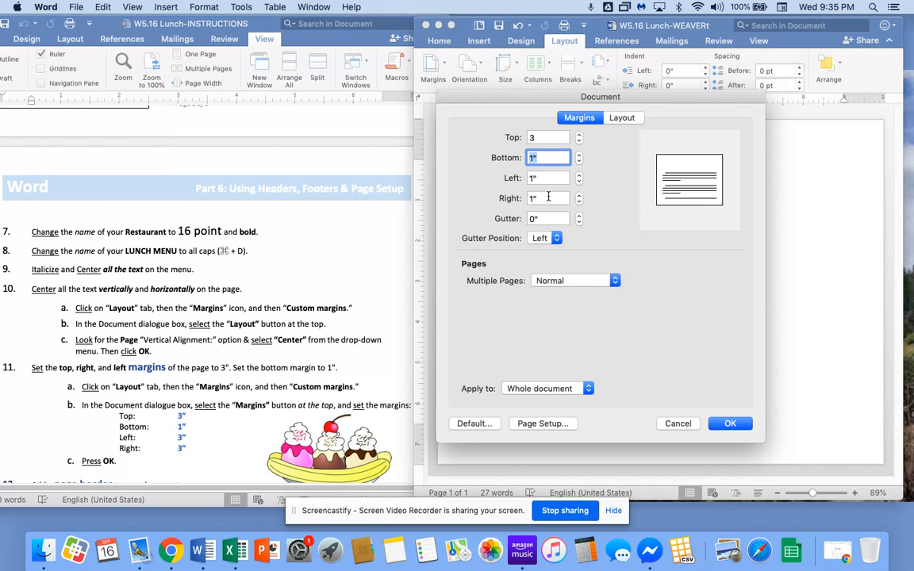
click(548, 197)
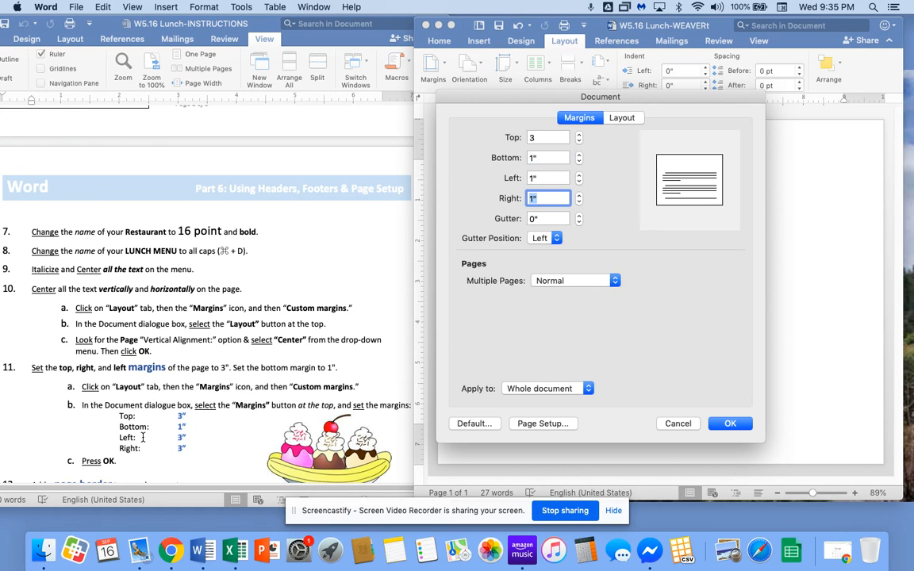
click(552, 177)
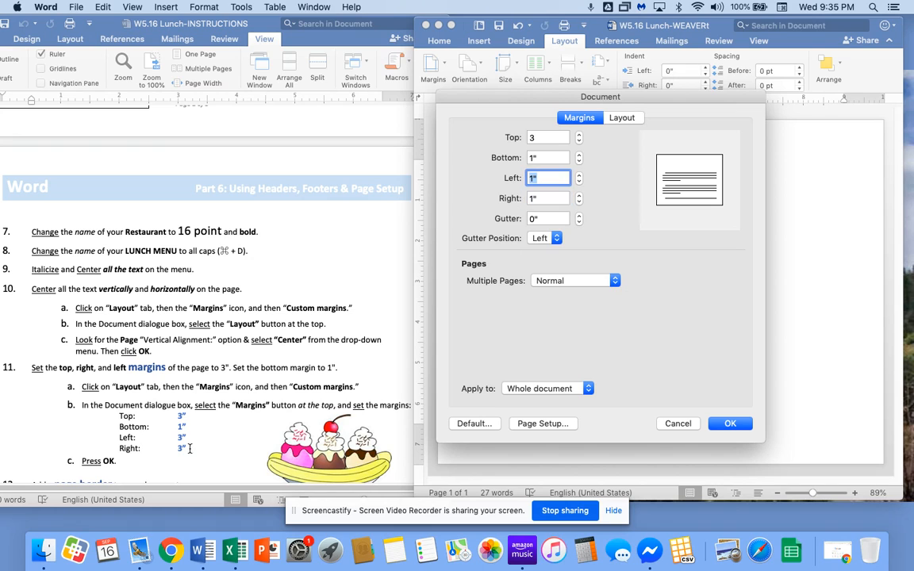
text(3)
click(543, 196)
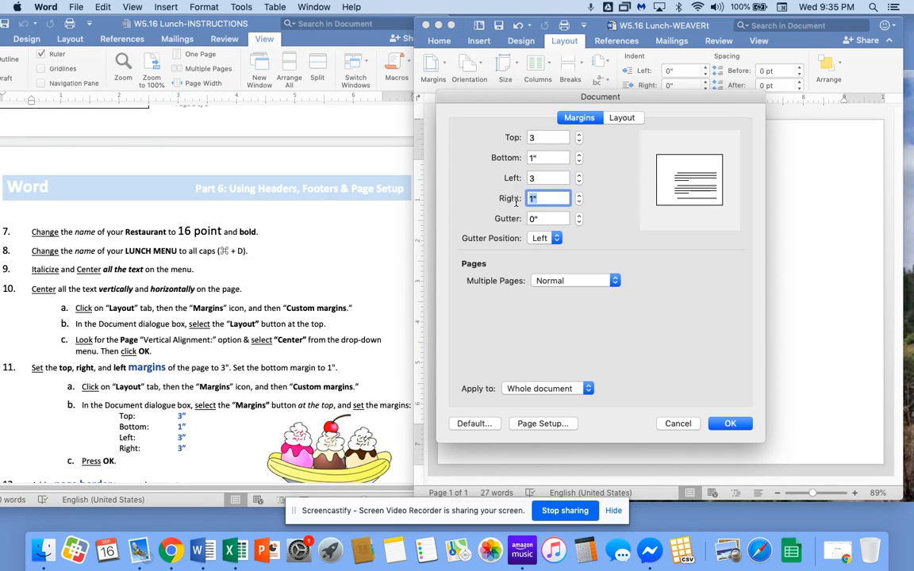
text(3)
click(554, 178)
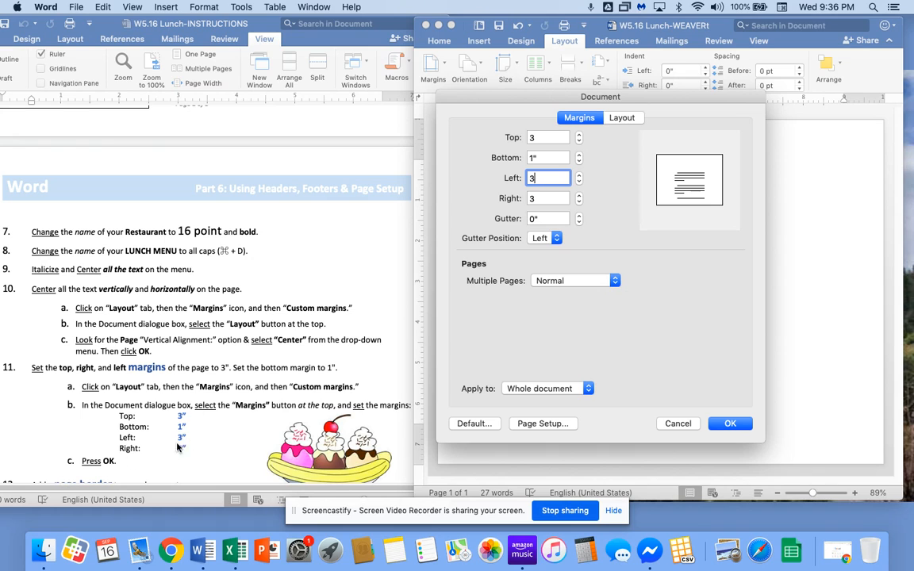
click(730, 423)
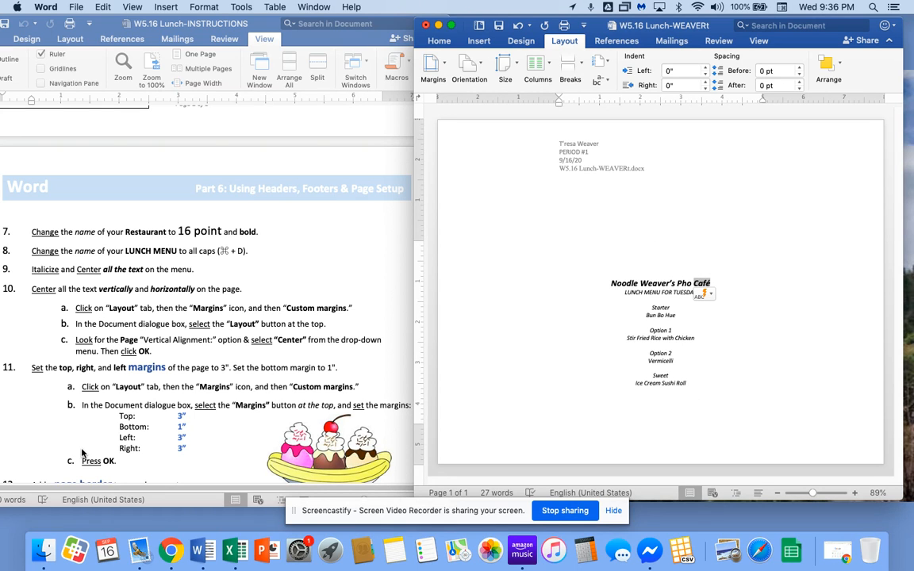
- Read instruction step 12 on adding a page border, then open the page border settings for the menu document
scroll(83, 452, down, 3)
scroll(82, 451, down, 5)
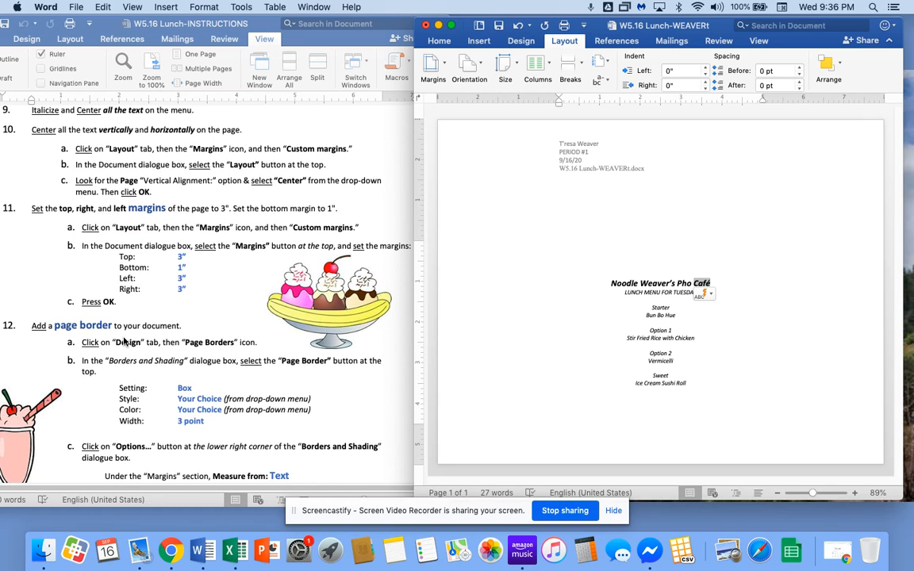
scroll(126, 339, down, 3)
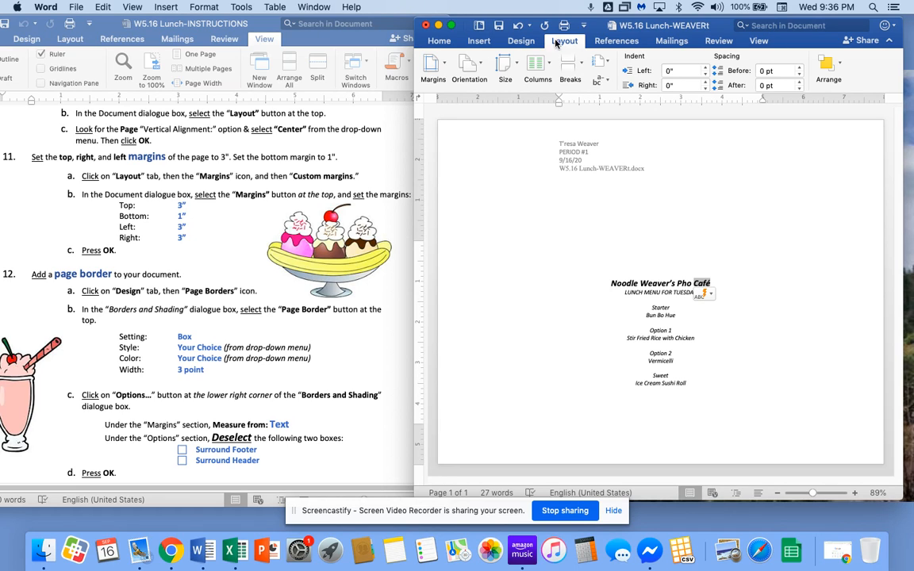
click(522, 42)
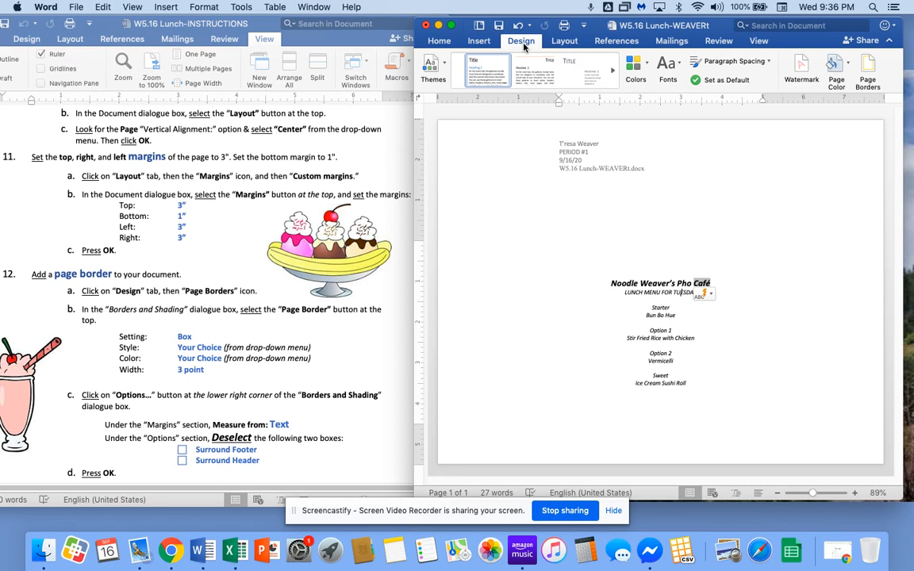
click(877, 71)
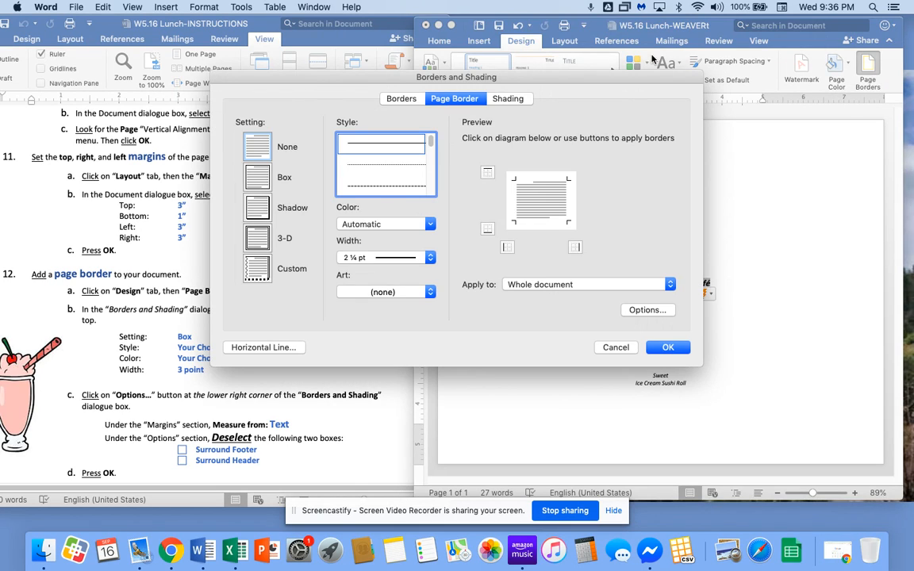
- Choose the Box setting with the double wavy line style for the page border, and open the border color choices
mouse_move(540, 77)
mouse_down()
mouse_move(729, 106)
mouse_move(741, 119)
mouse_move(731, 121)
mouse_up()
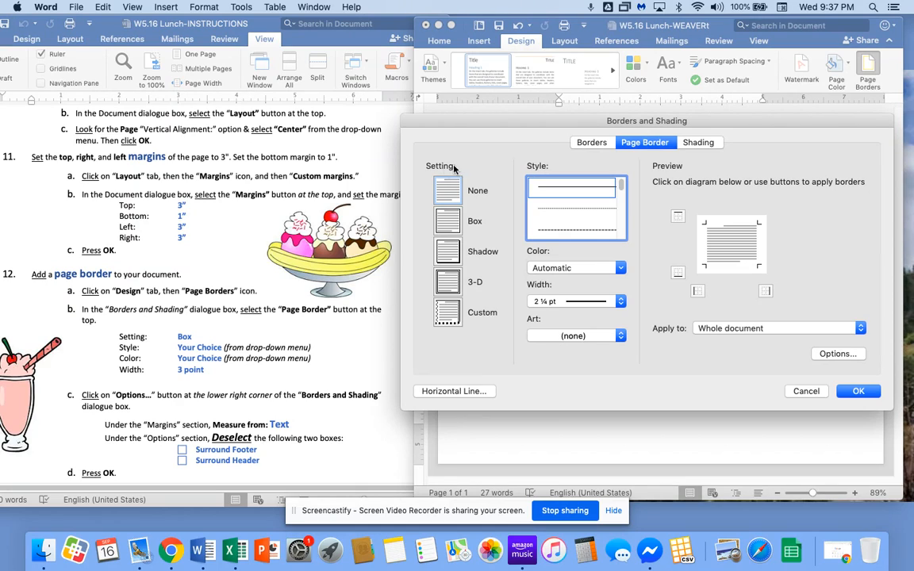
click(455, 224)
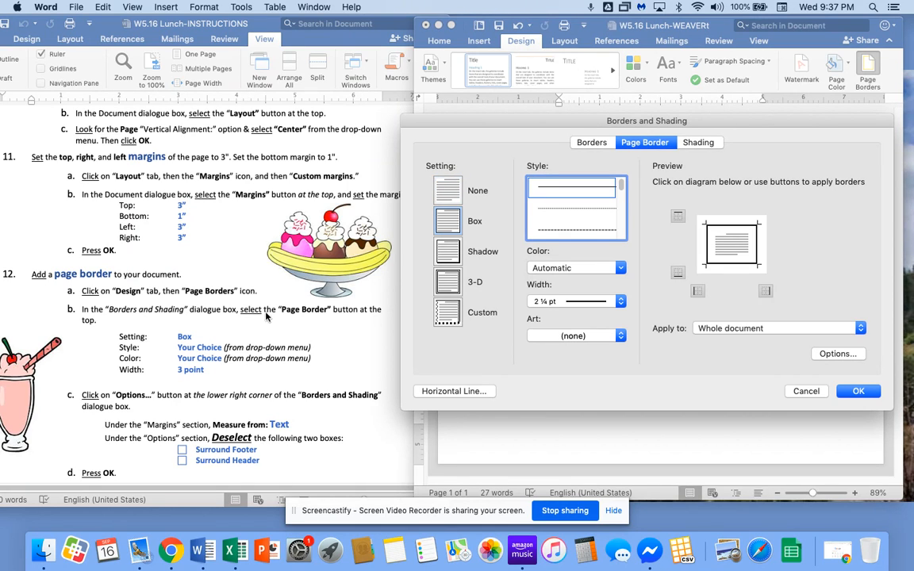
scroll(577, 218, down, 10)
scroll(613, 233, down, 5)
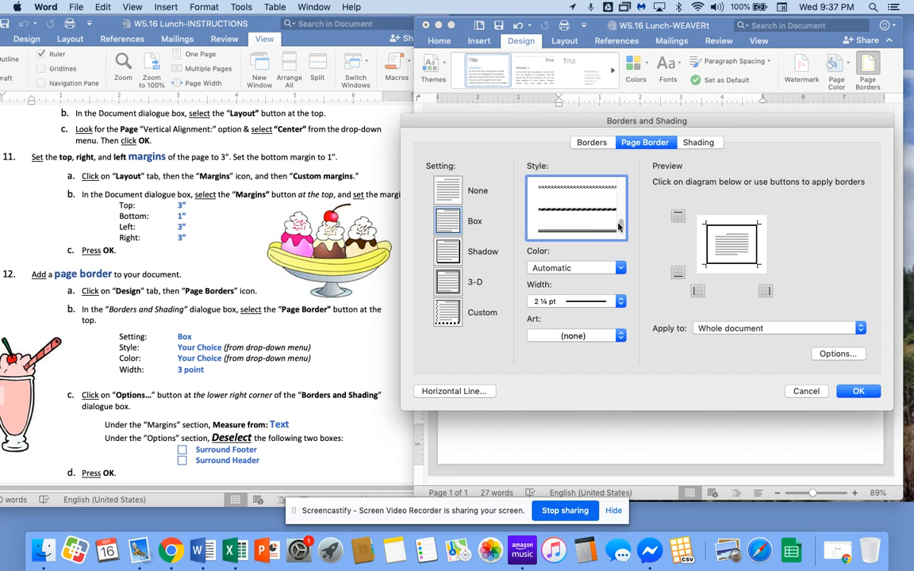
drag(619, 227, 622, 223)
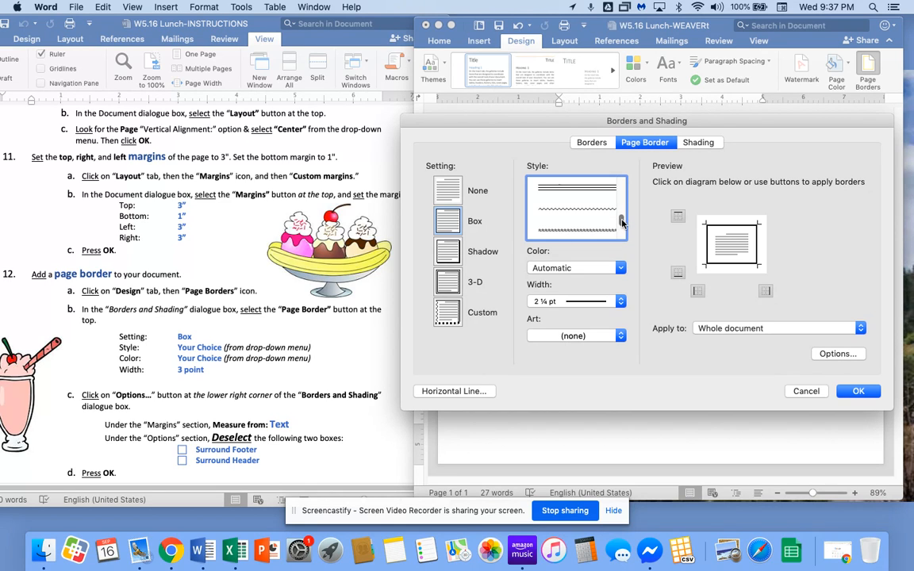
click(592, 229)
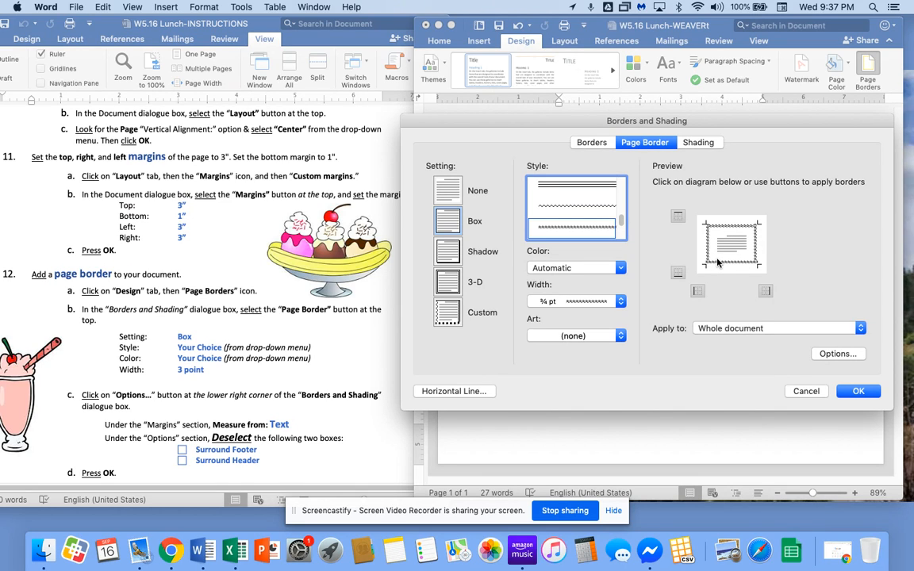
click(620, 268)
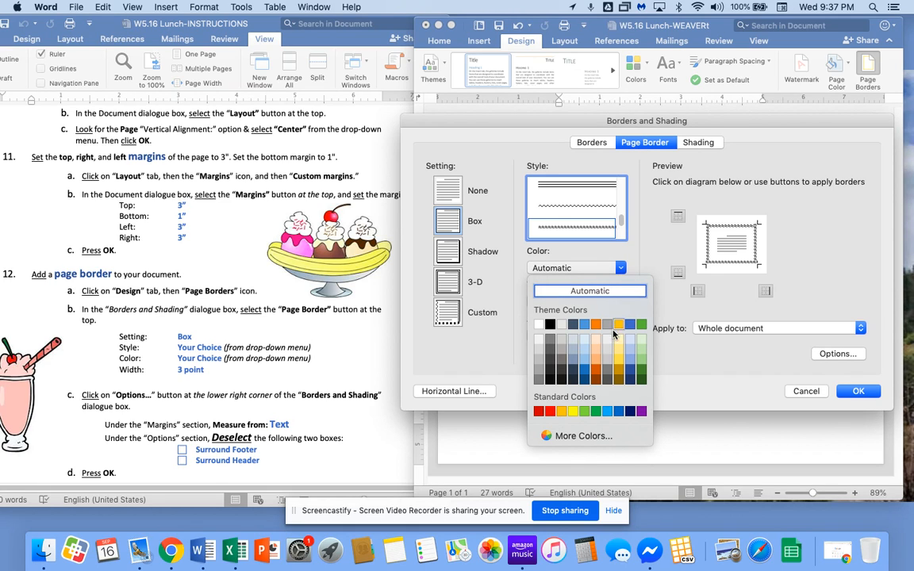